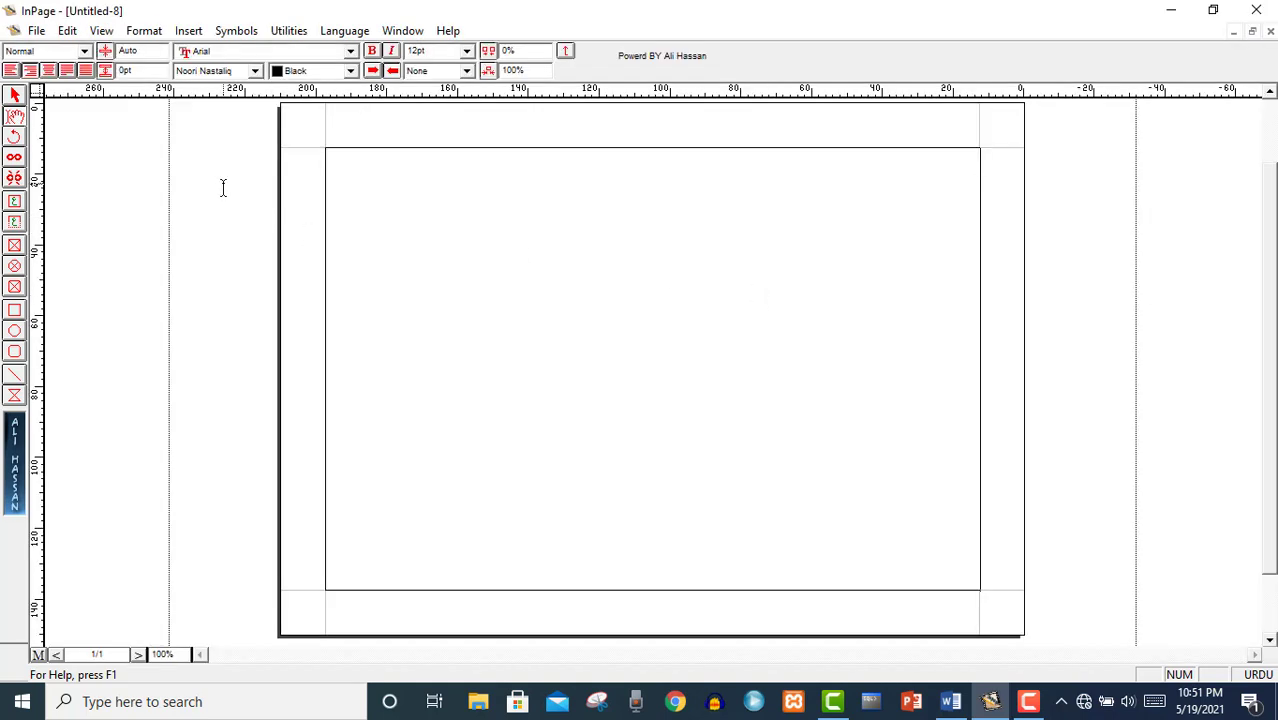
Draw a 184.6 × 124.6 mm rectangle frame along the margin guides, starting at 12.7, 12.7 mm.
{"action": "left_click", "coordinate": [14, 96]}
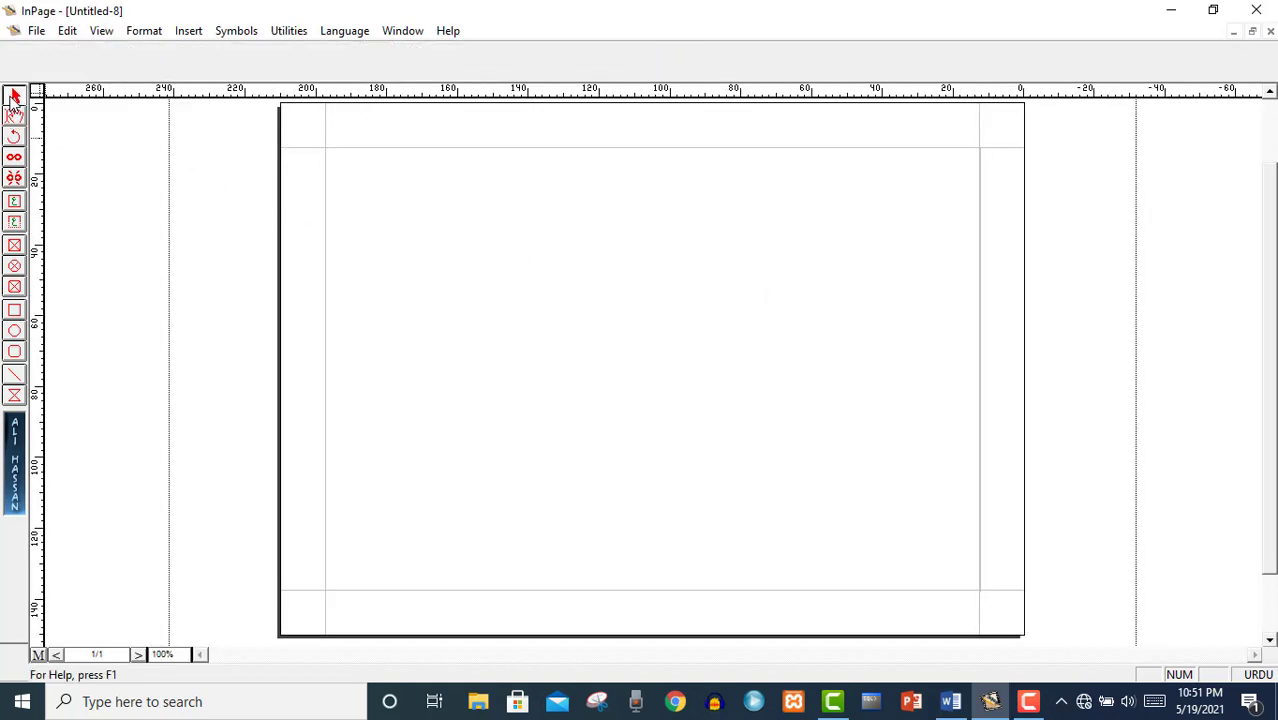
{"action": "left_click", "coordinate": [15, 308]}
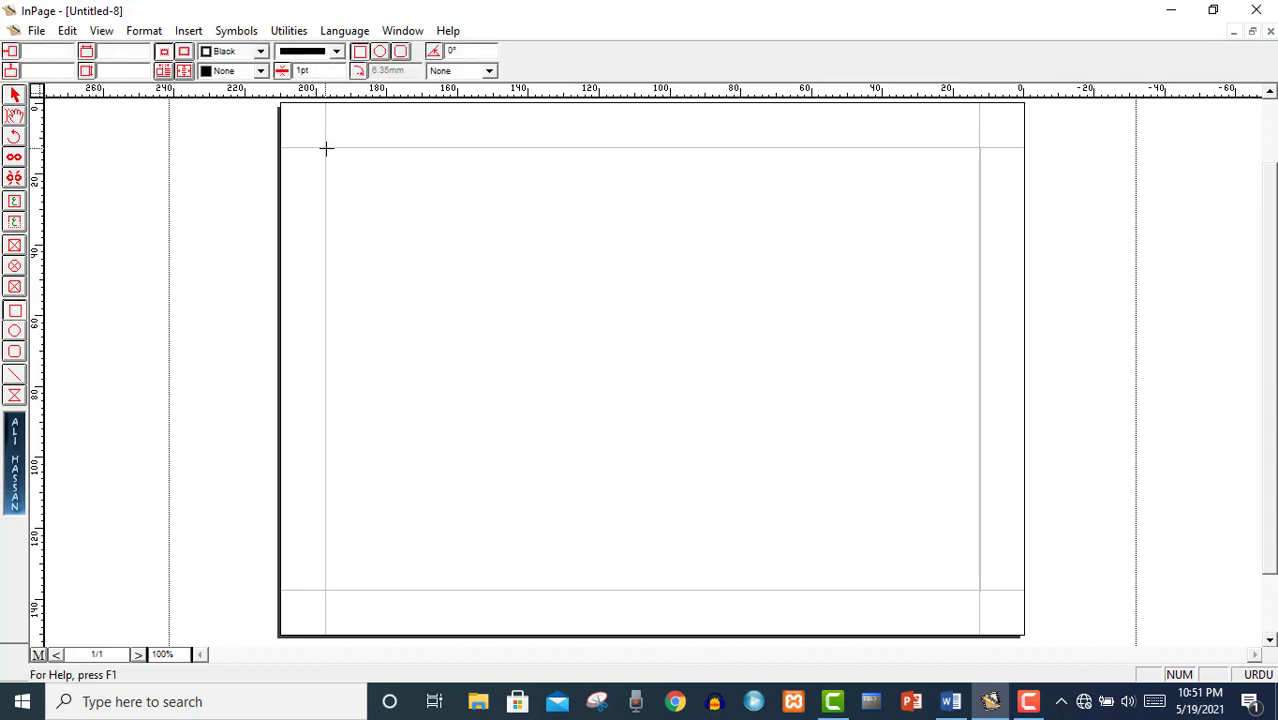
{"action": "mouse_move", "coordinate": [326, 147]}
{"action": "left_mouse_down"}
{"action": "mouse_move", "coordinate": [910, 476]}
{"action": "mouse_move", "coordinate": [978, 588]}
{"action": "left_mouse_up"}
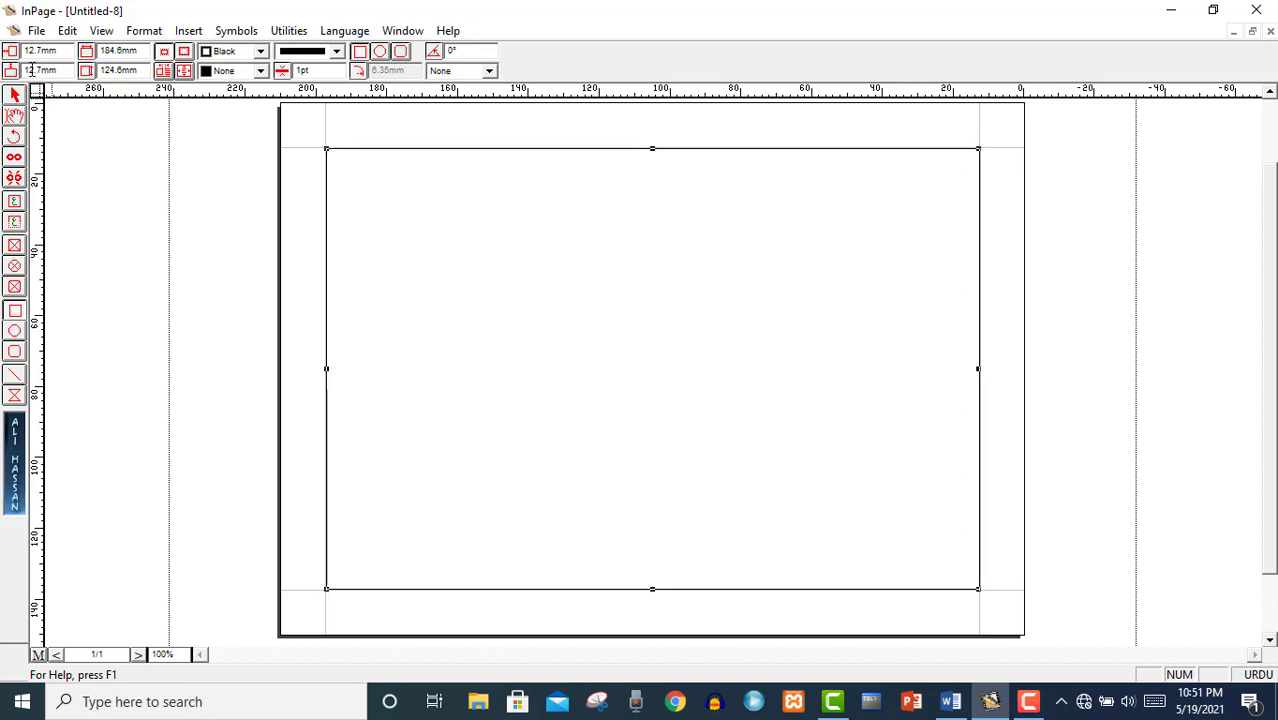
{"action": "left_click", "coordinate": [15, 95]}
Choose the windows-snipping-tool JPG from the Downloads folder in the Place Picture dialog.
{"action": "left_click", "coordinate": [36, 30]}
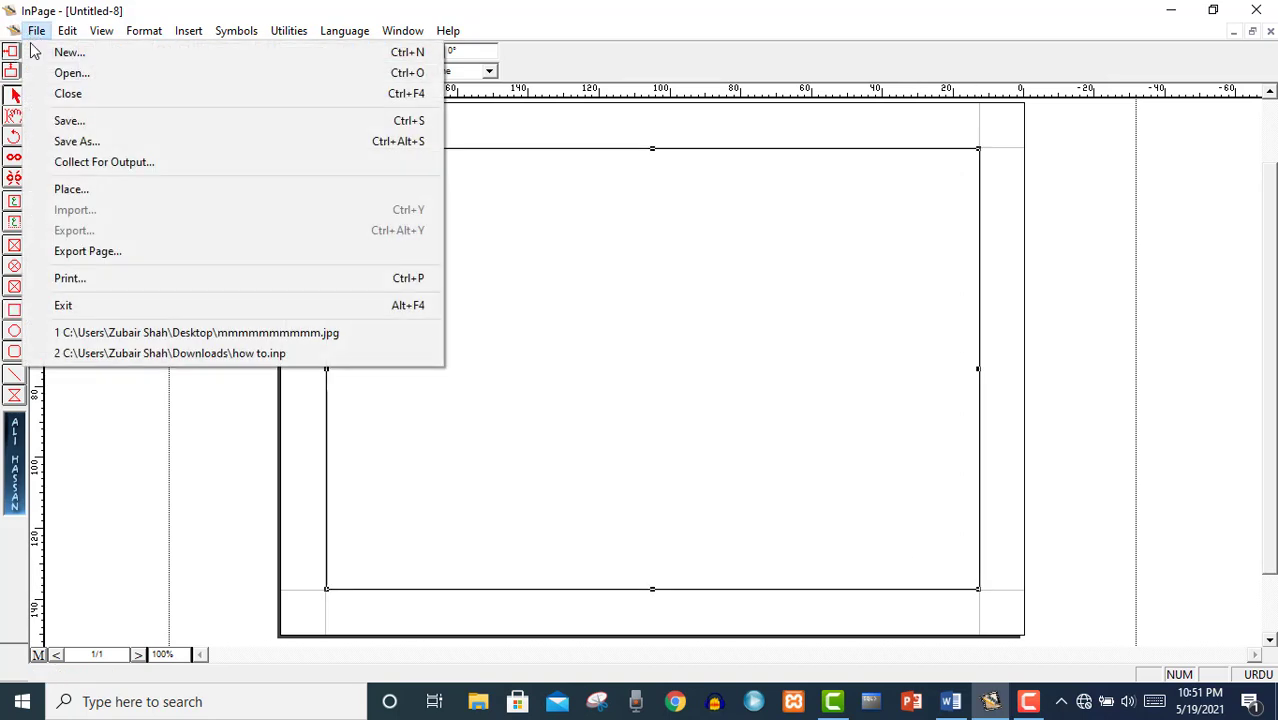
{"action": "left_click", "coordinate": [65, 190]}
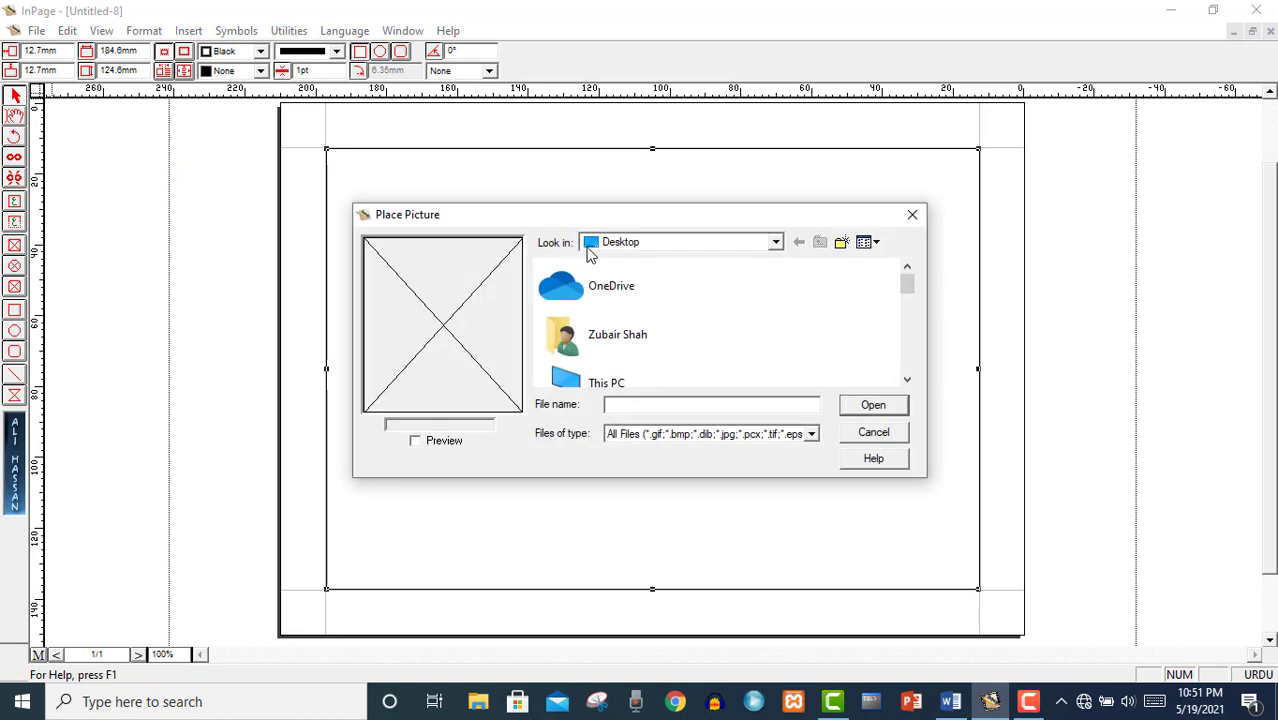
{"action": "left_click", "coordinate": [660, 246]}
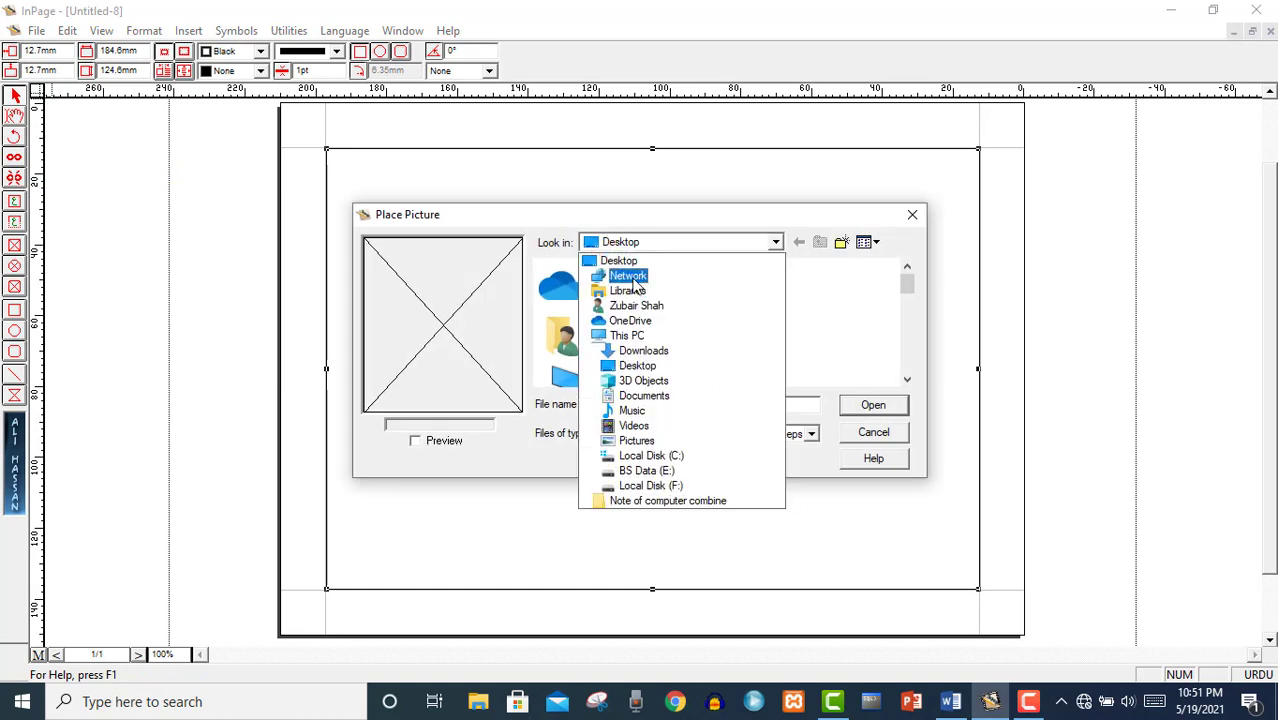
{"action": "left_click", "coordinate": [643, 350]}
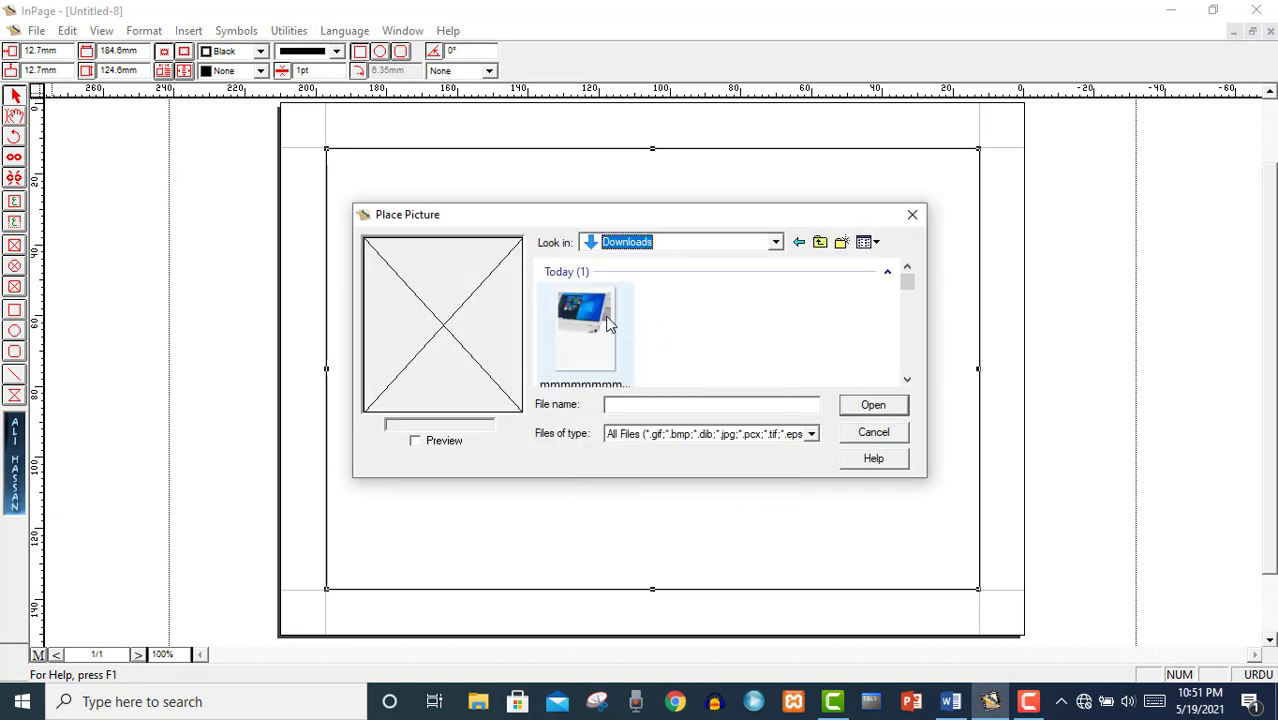
{"action": "left_click", "coordinate": [607, 321]}
{"action": "key", "text": "Down"}
{"action": "key", "text": "Down"}
{"action": "key", "text": "Down"}
{"action": "key", "text": "Down"}
{"action": "key", "text": "Down"}
{"action": "key", "text": "Down"}
{"action": "key", "text": "Down"}
{"action": "key", "text": "Down"}
{"action": "key", "text": "Down"}
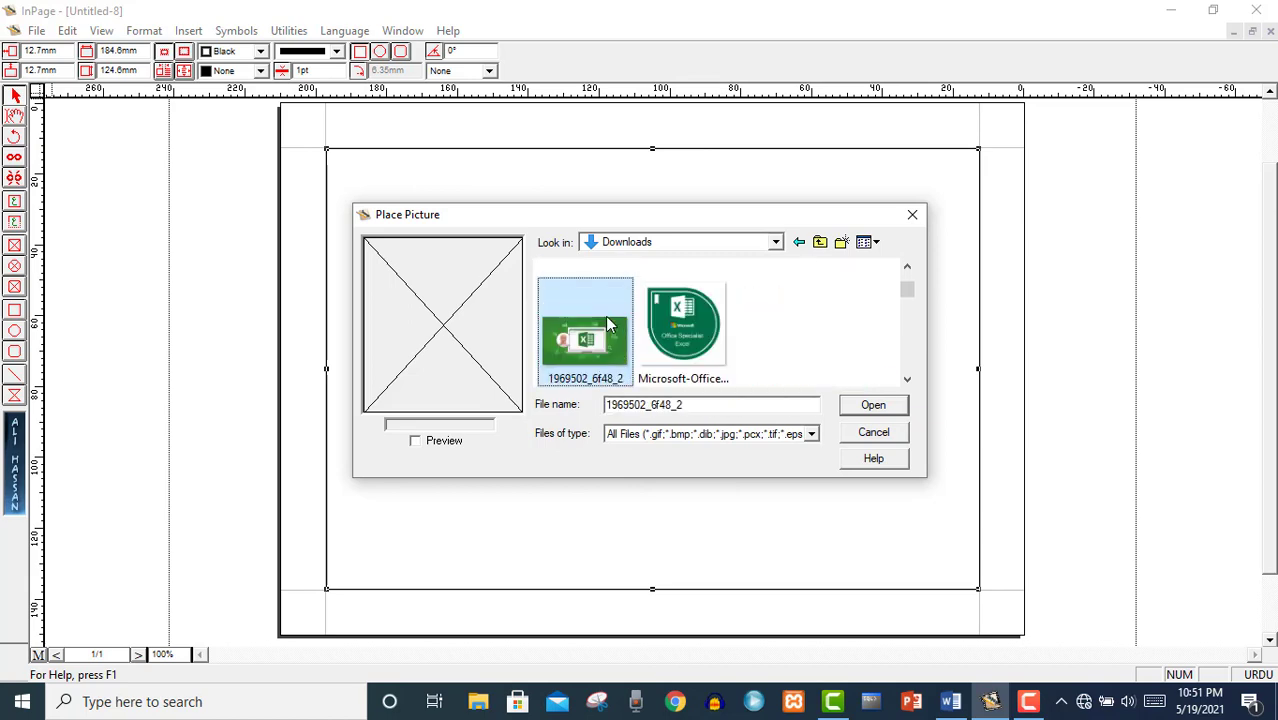
{"action": "key", "text": "Down"}
{"action": "key", "text": "Down"}
{"action": "key", "text": "Down"}
{"action": "key", "text": "Down"}
{"action": "key", "text": "Down"}
{"action": "key", "text": "Down"}
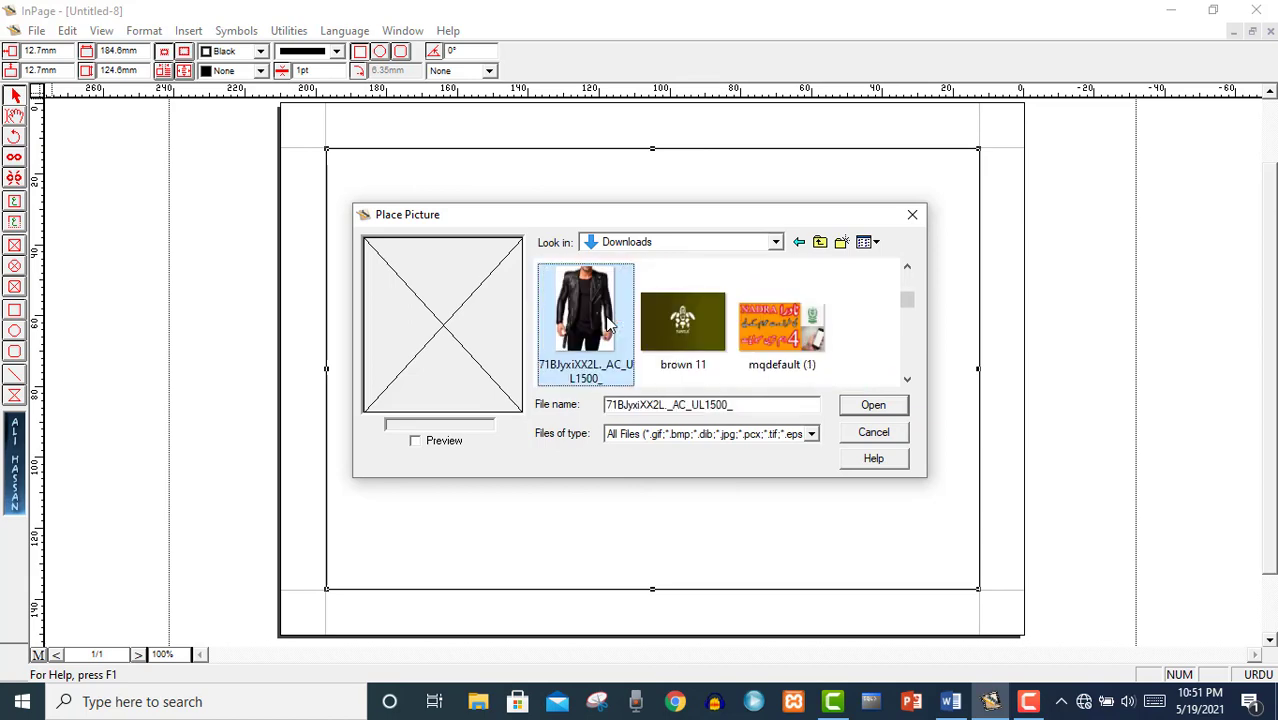
{"action": "key", "text": "Down"}
{"action": "key", "text": "Down"}
{"action": "key", "text": "Down"}
{"action": "key", "text": "Down"}
{"action": "key", "text": "Down"}
{"action": "key", "text": "Down"}
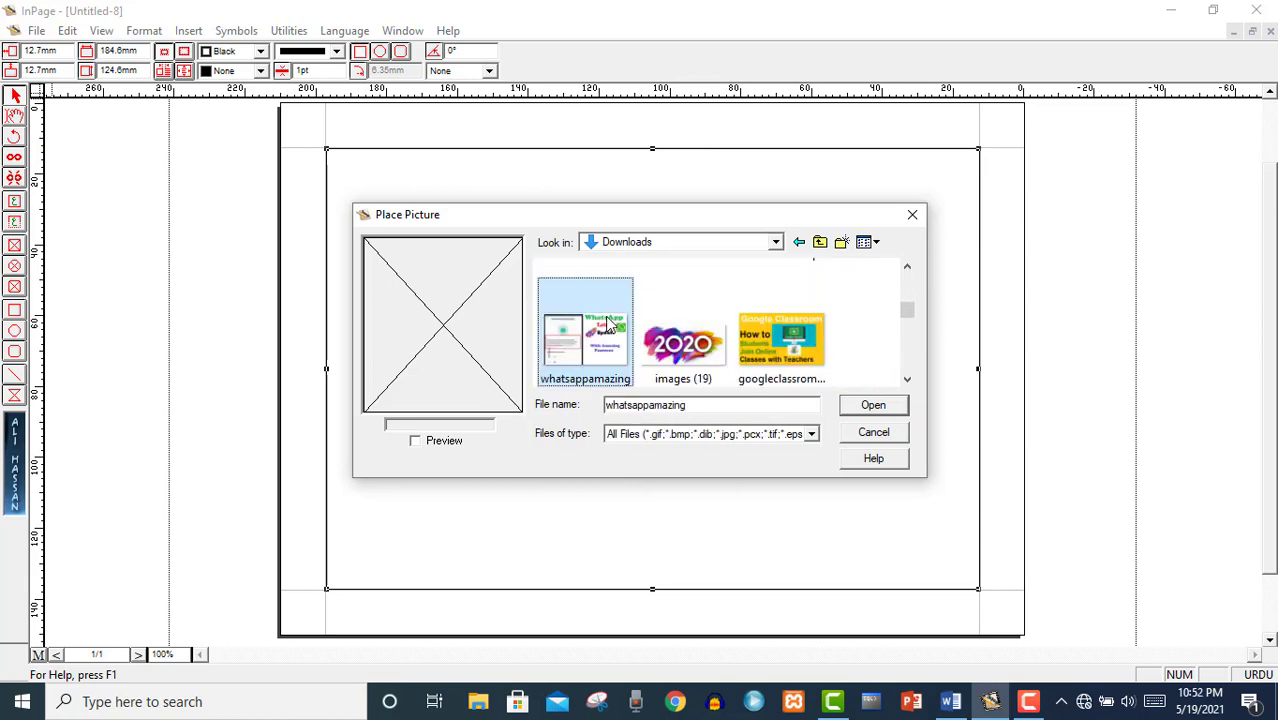
{"action": "key", "text": "Down"}
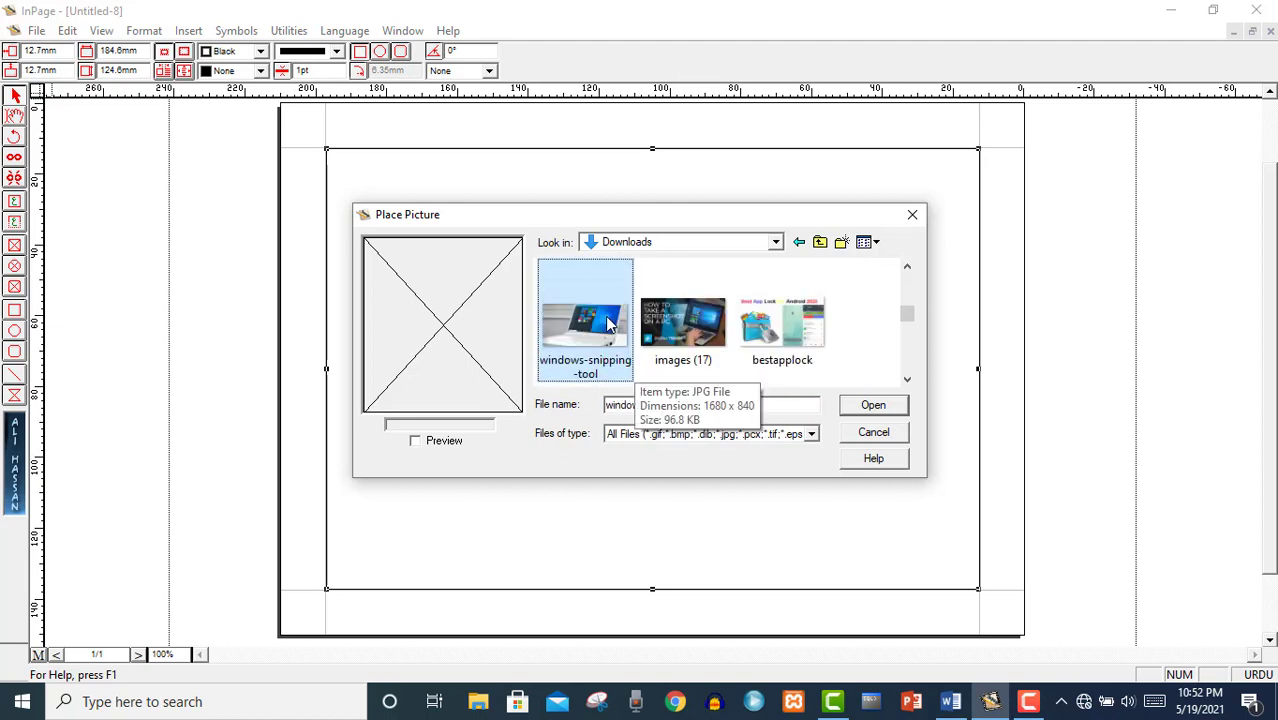
{"action": "left_click", "coordinate": [863, 403]}
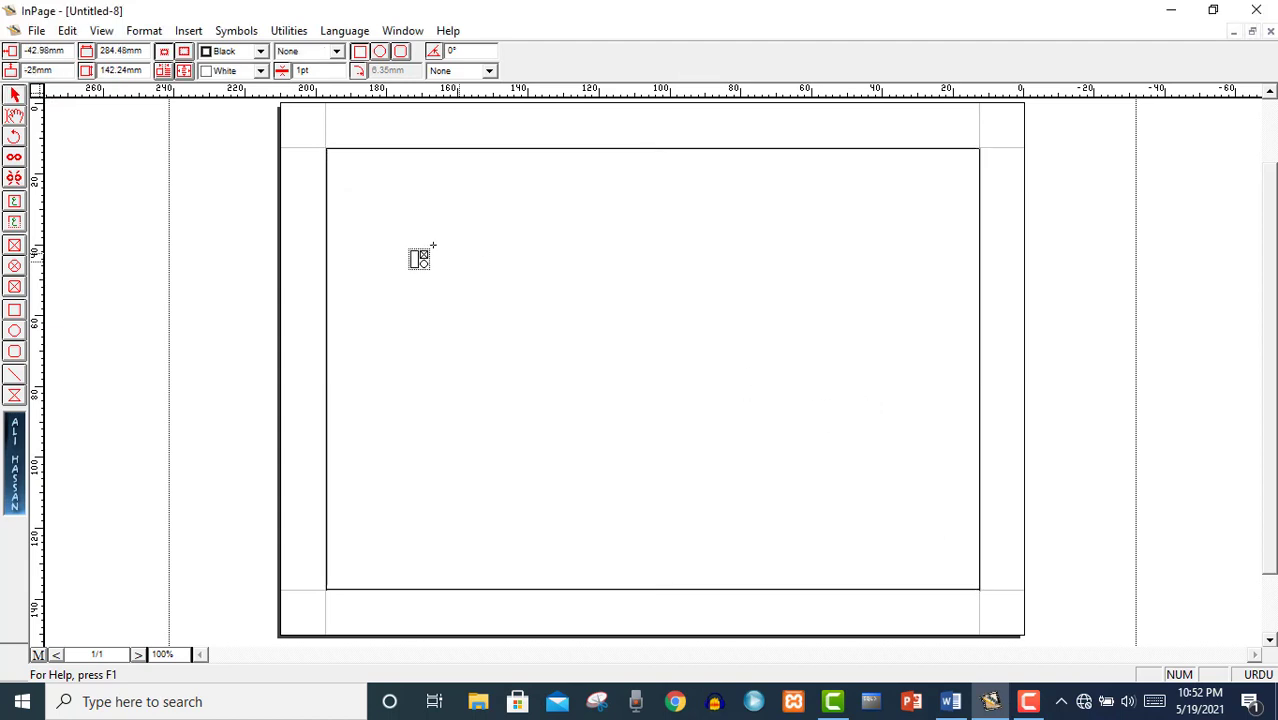
Place the laptop photo and resize it to fill the 184.6 × 124.6 mm margin frame.
{"action": "left_click", "coordinate": [432, 243]}
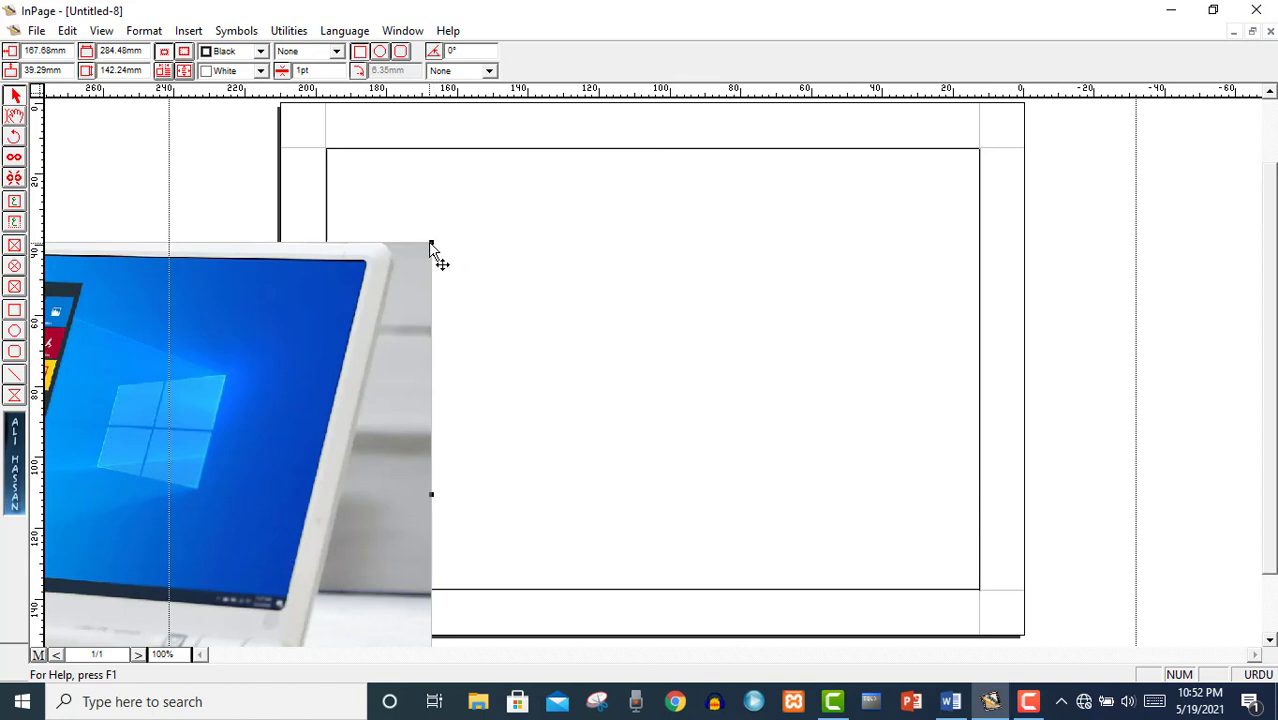
{"action": "left_click_drag", "start_coordinate": [431, 243], "coordinate": [202, 378]}
{"action": "left_click_drag", "start_coordinate": [98, 467], "coordinate": [835, 284]}
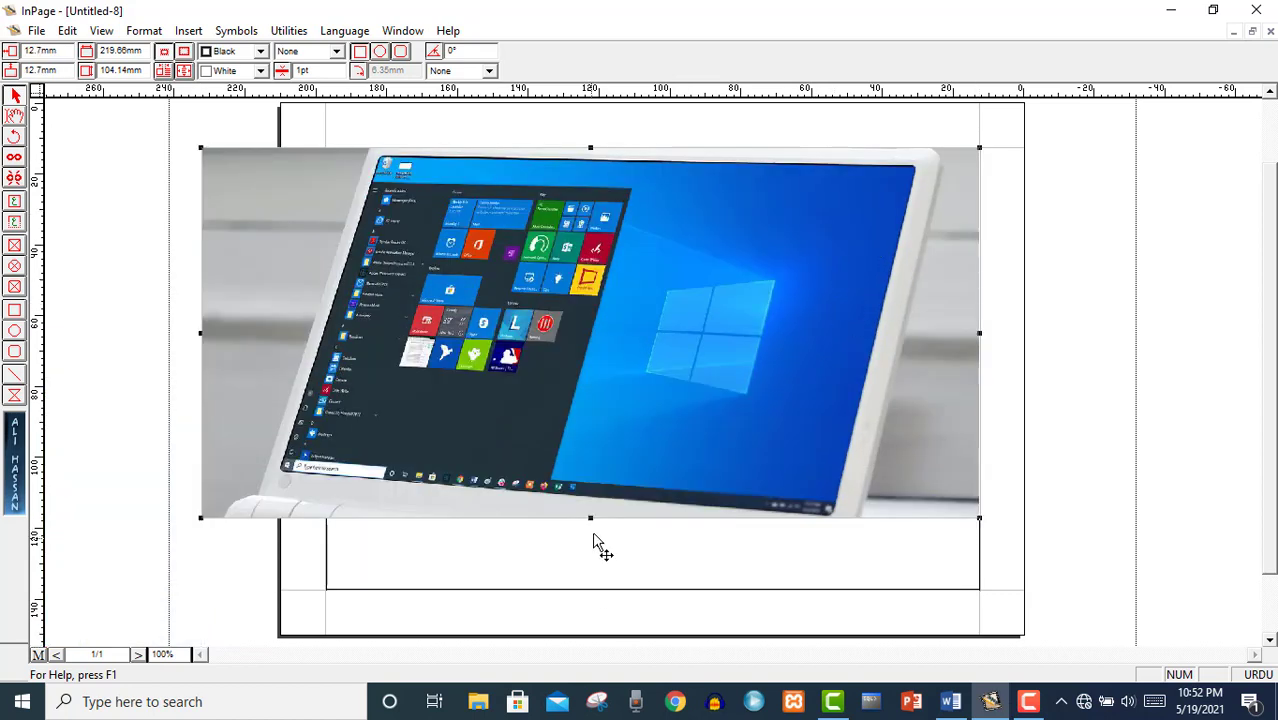
{"action": "left_click_drag", "start_coordinate": [590, 517], "coordinate": [595, 589]}
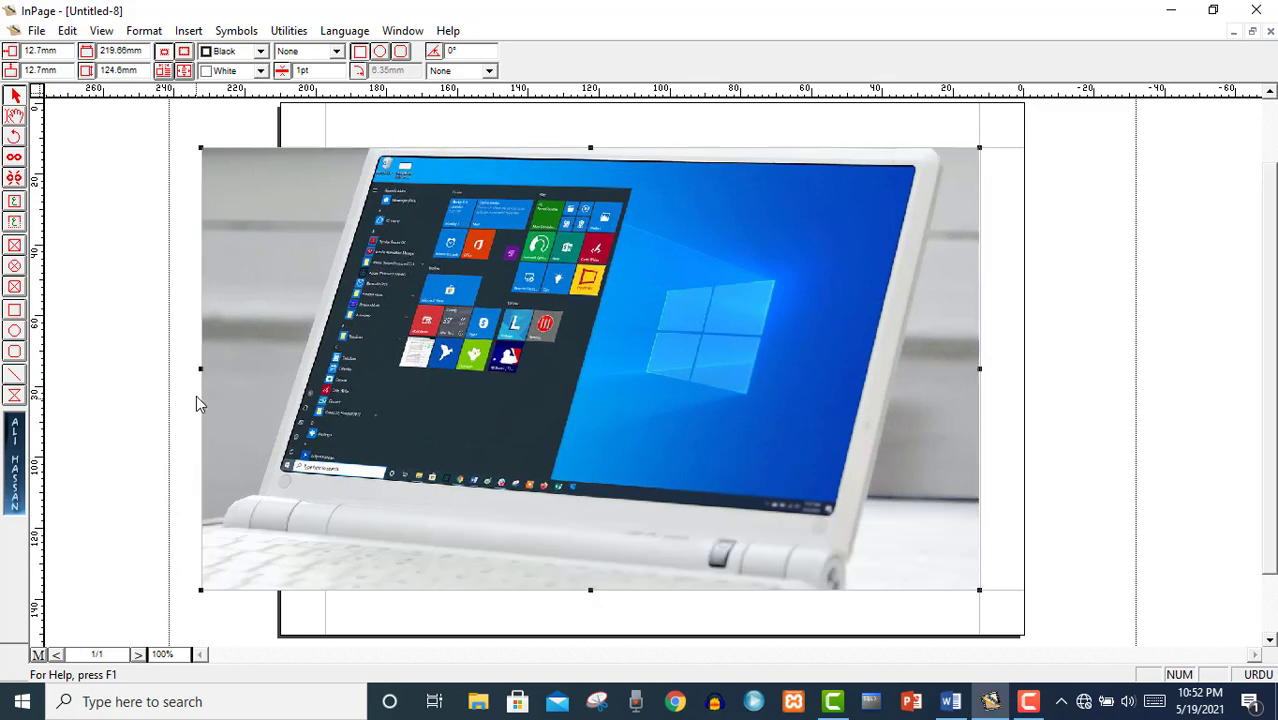
{"action": "left_click_drag", "start_coordinate": [201, 368], "coordinate": [318, 386]}
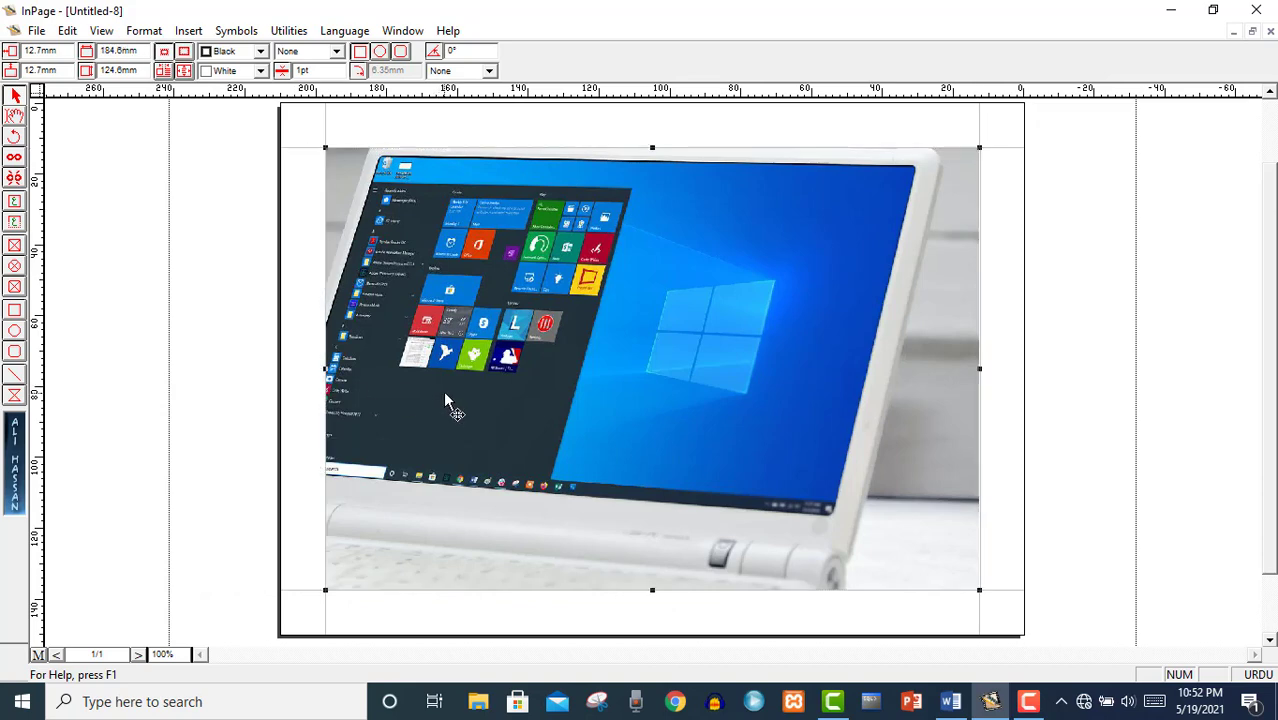
{"action": "mouse_move", "coordinate": [453, 330]}
{"action": "left_mouse_down"}
{"action": "mouse_move", "coordinate": [454, 343]}
{"action": "mouse_move", "coordinate": [452, 325]}
{"action": "left_mouse_up"}
Draw a text frame across the lower part of the photo and set 36pt text size.
{"action": "left_click", "coordinate": [14, 221]}
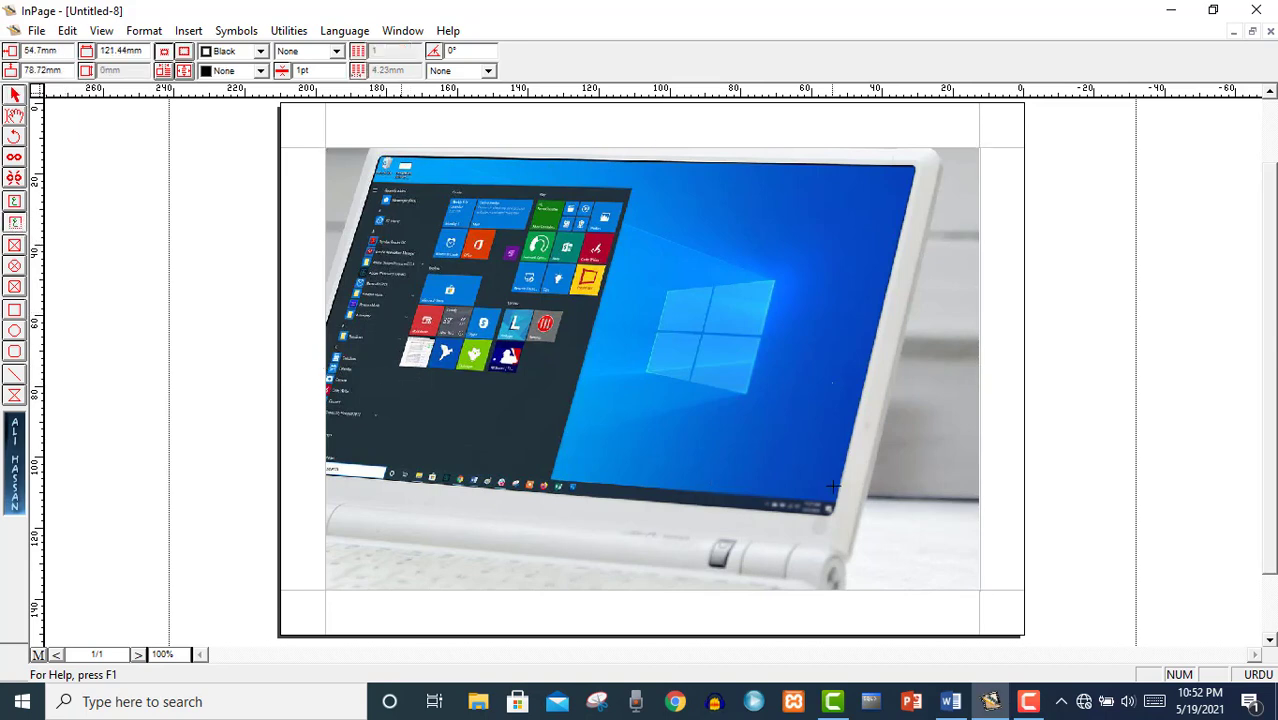
{"action": "left_click_drag", "start_coordinate": [400, 383], "coordinate": [833, 408]}
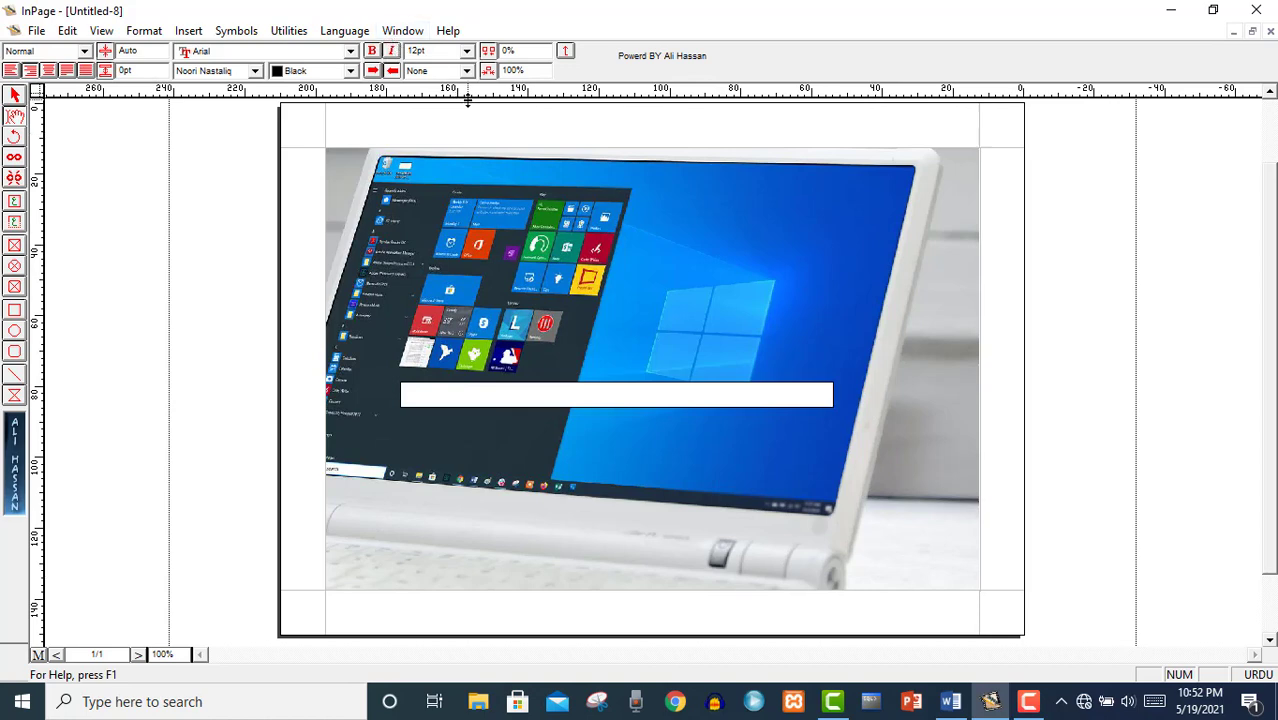
{"action": "left_click", "coordinate": [467, 52]}
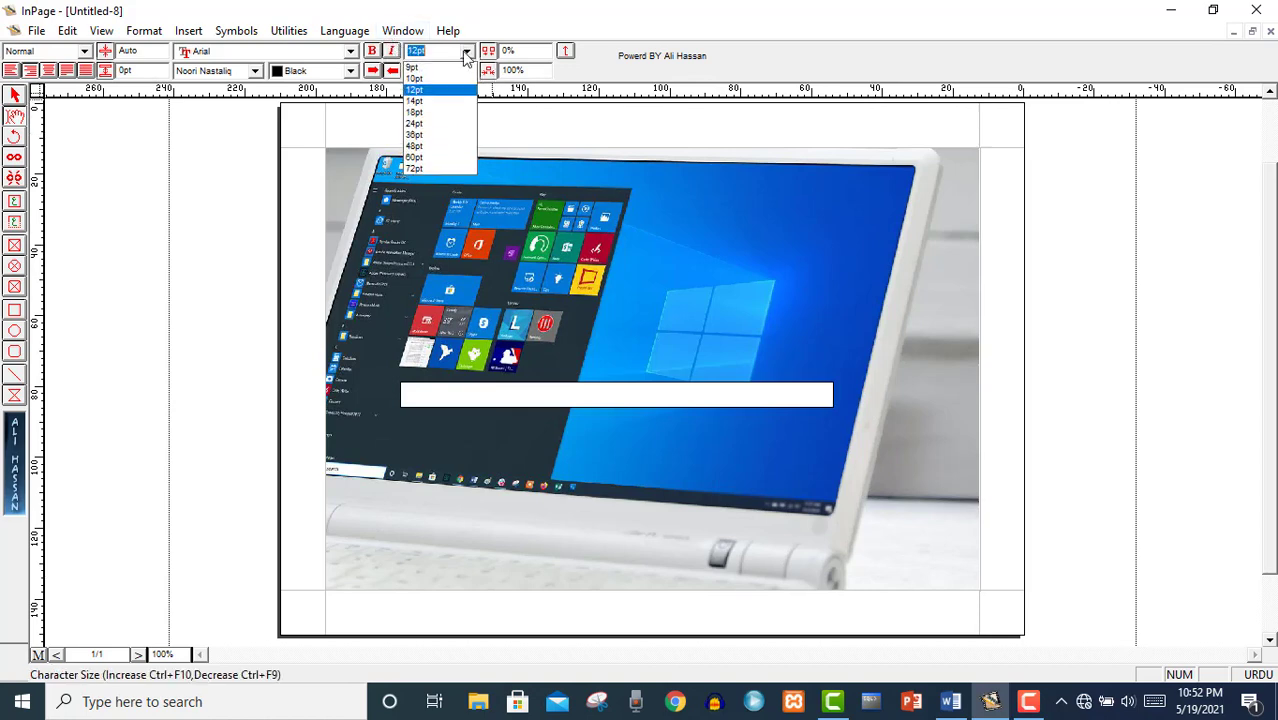
{"action": "left_click", "coordinate": [432, 135]}
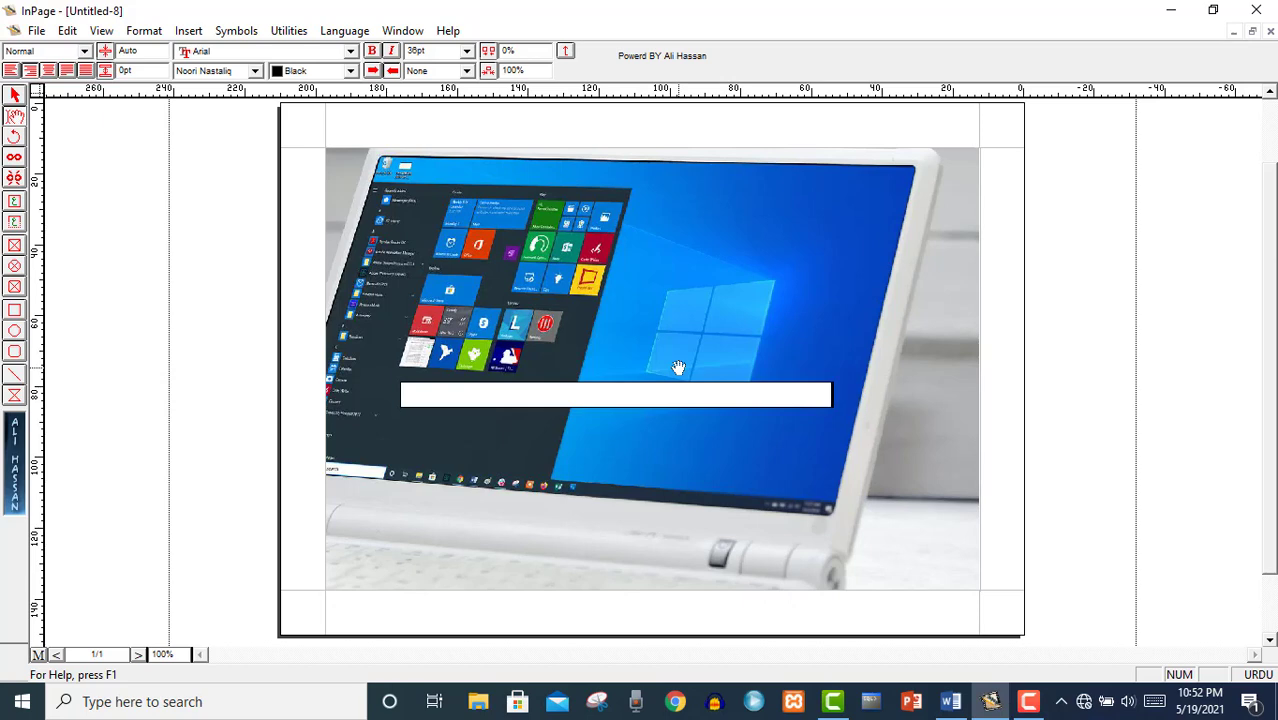
Type the Urdu shop name 'شاہ لیپ ٹاپ اینڈ موبائل سنٹر سوات', correcting typos along the way.
{"action": "type", "text": "شاہ"}
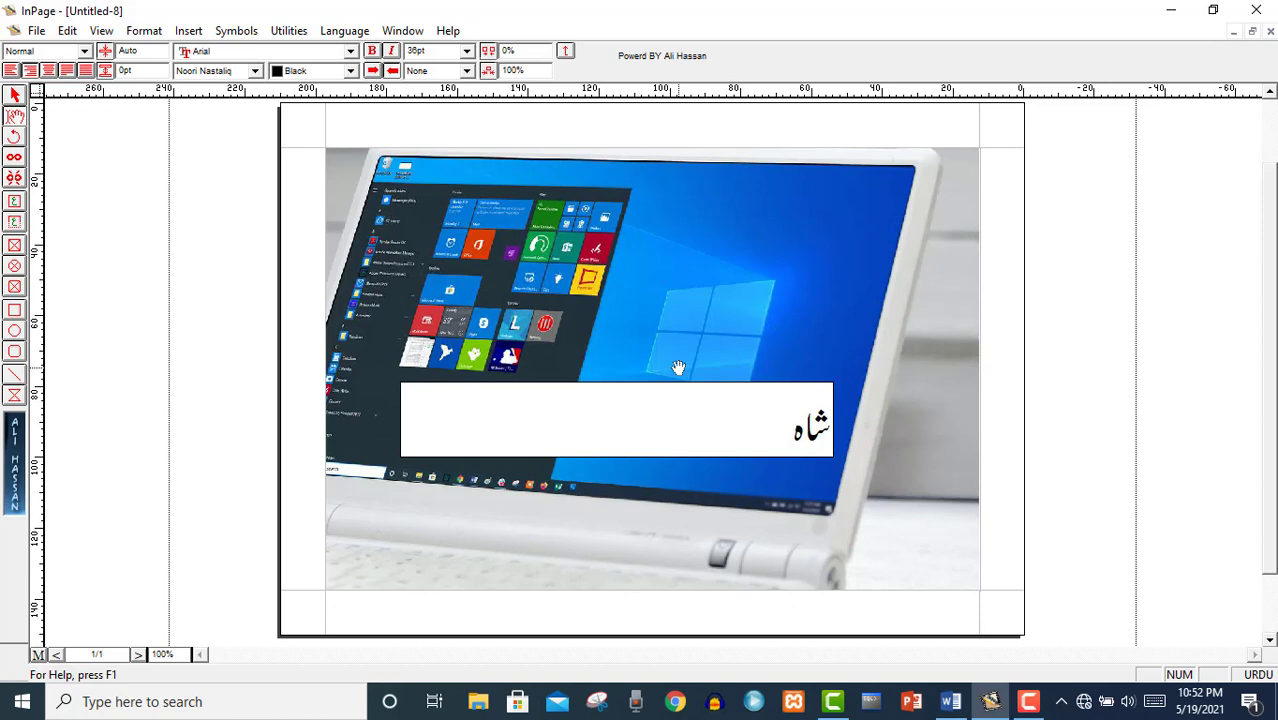
{"action": "type", "text": "لیب ٹاب"}
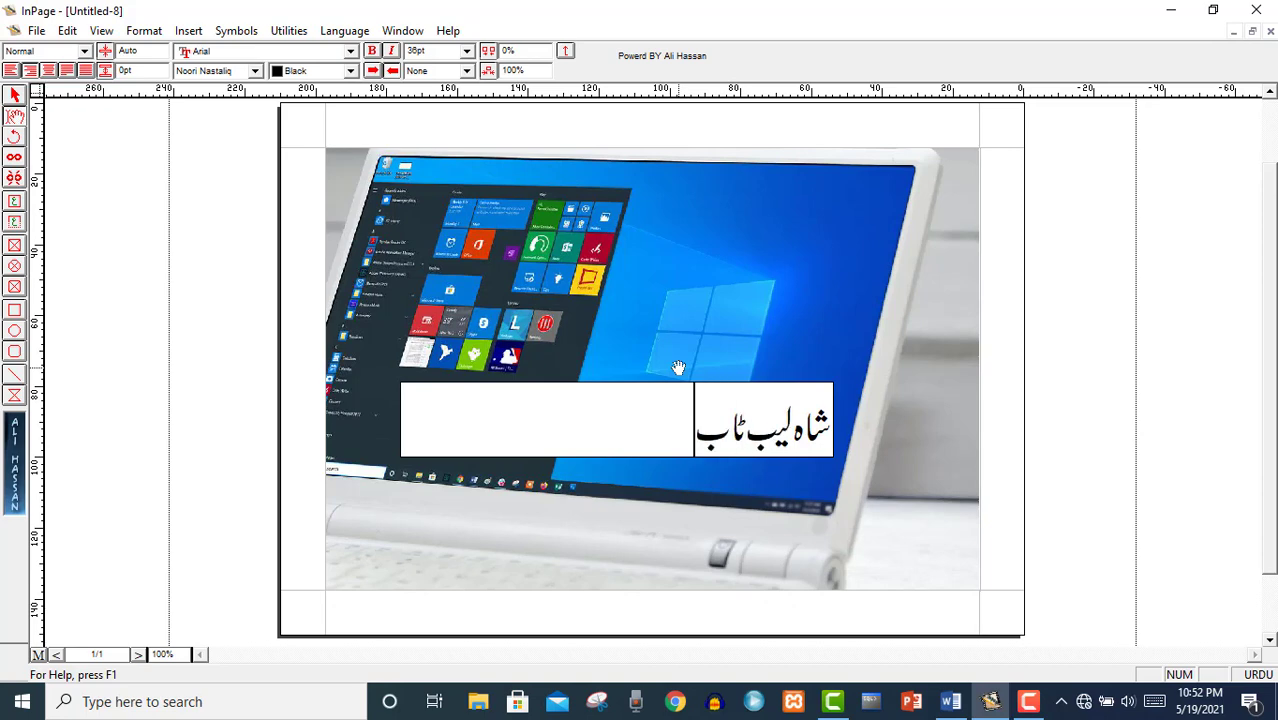
{"action": "key", "text": "BackSpace"}
{"action": "type", "text": "پ این"}
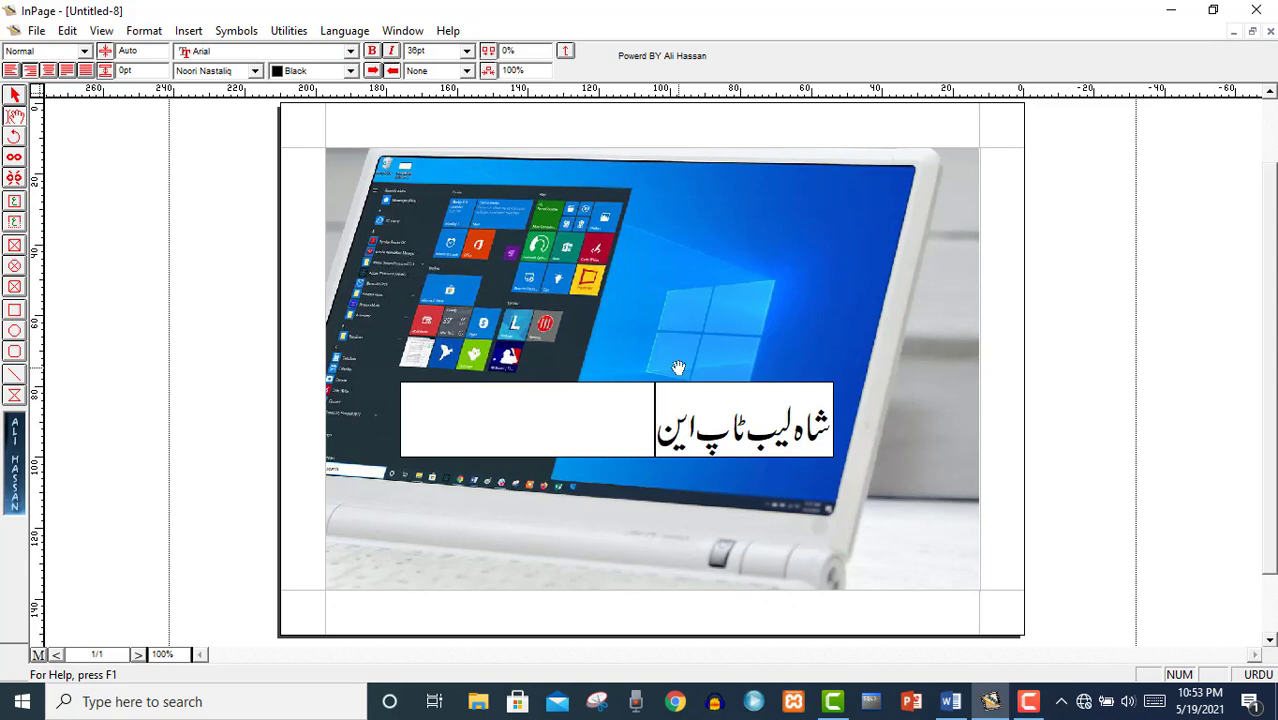
{"action": "type", "text": "ڈ موبائل"}
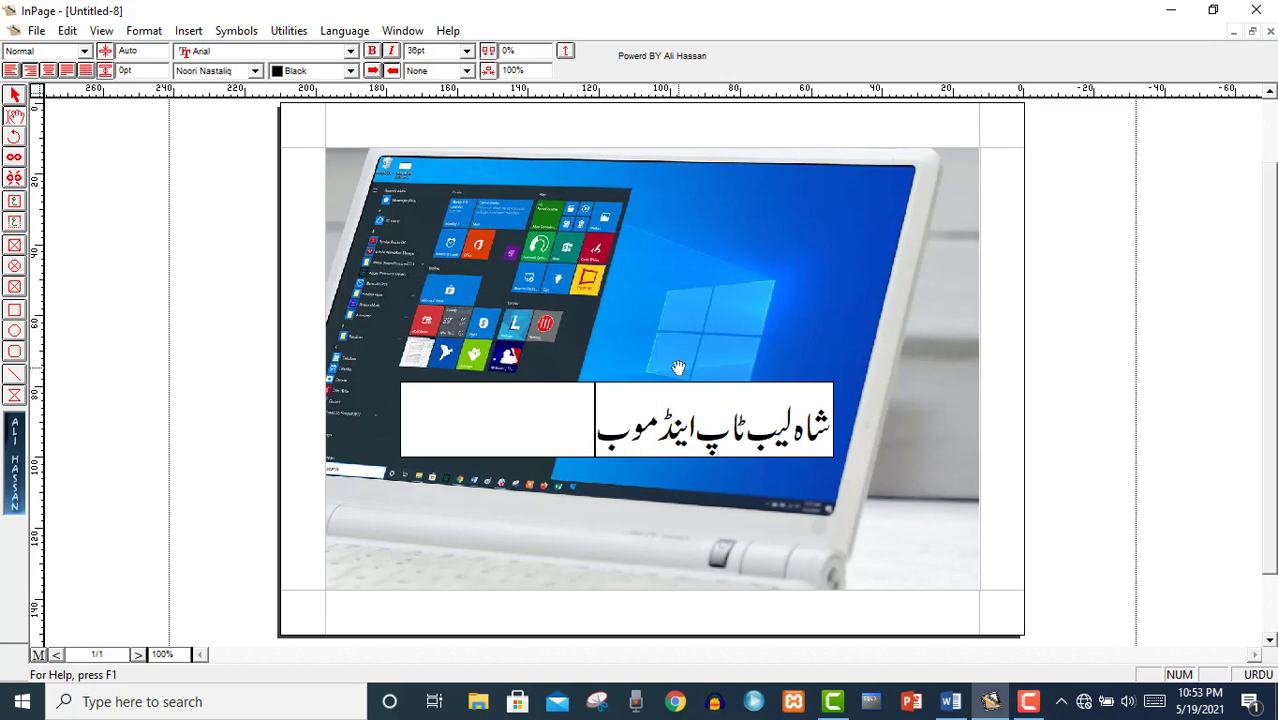
{"action": "key", "text": "BackSpace"}
{"action": "key", "text": "BackSpace"}
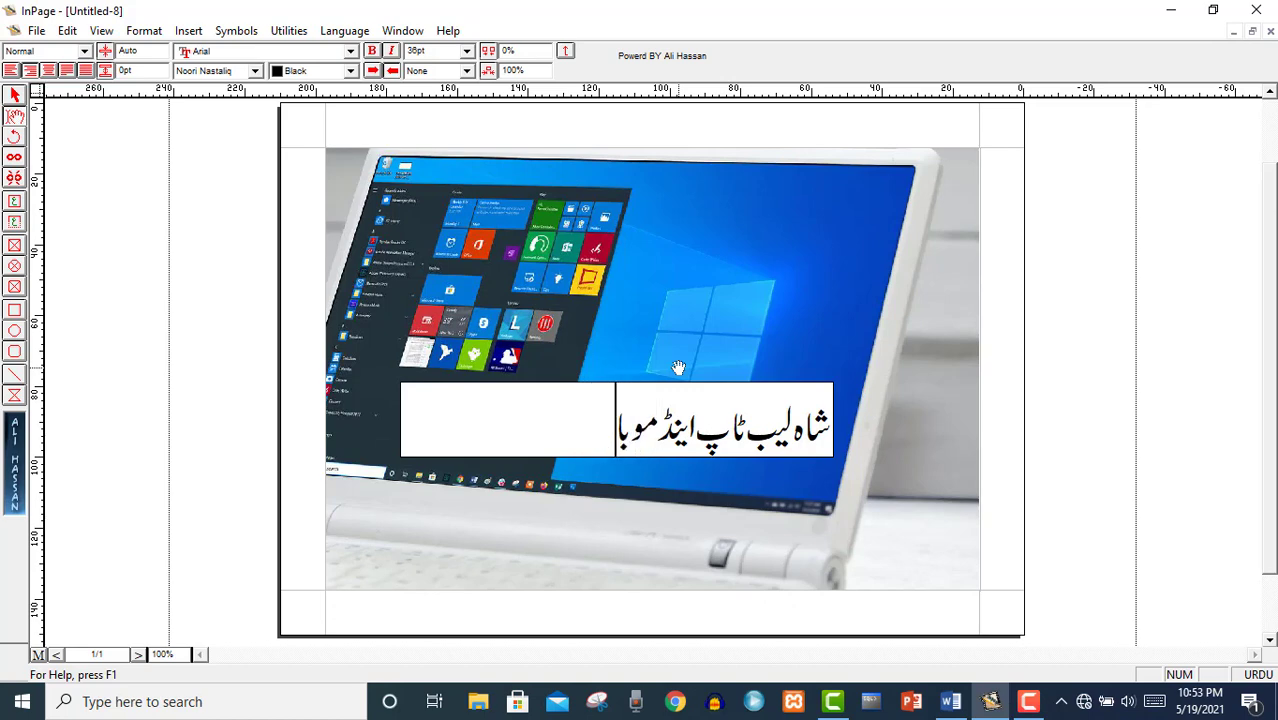
{"action": "type", "text": "ی"}
{"action": "key", "text": "BackSpace"}
{"action": "type", "text": "ئلش"}
{"action": "key", "text": "BackSpace"}
{"action": "type", "text": "سنٹ"}
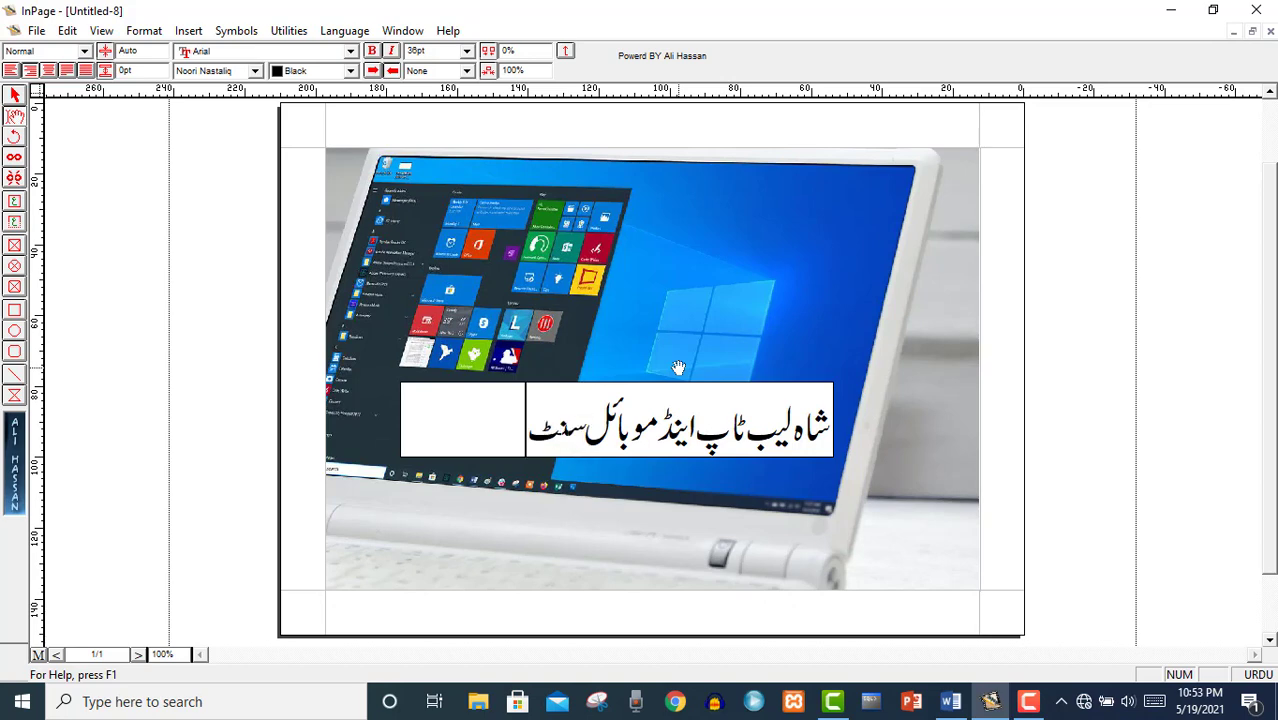
{"action": "type", "text": "ر سوا"}
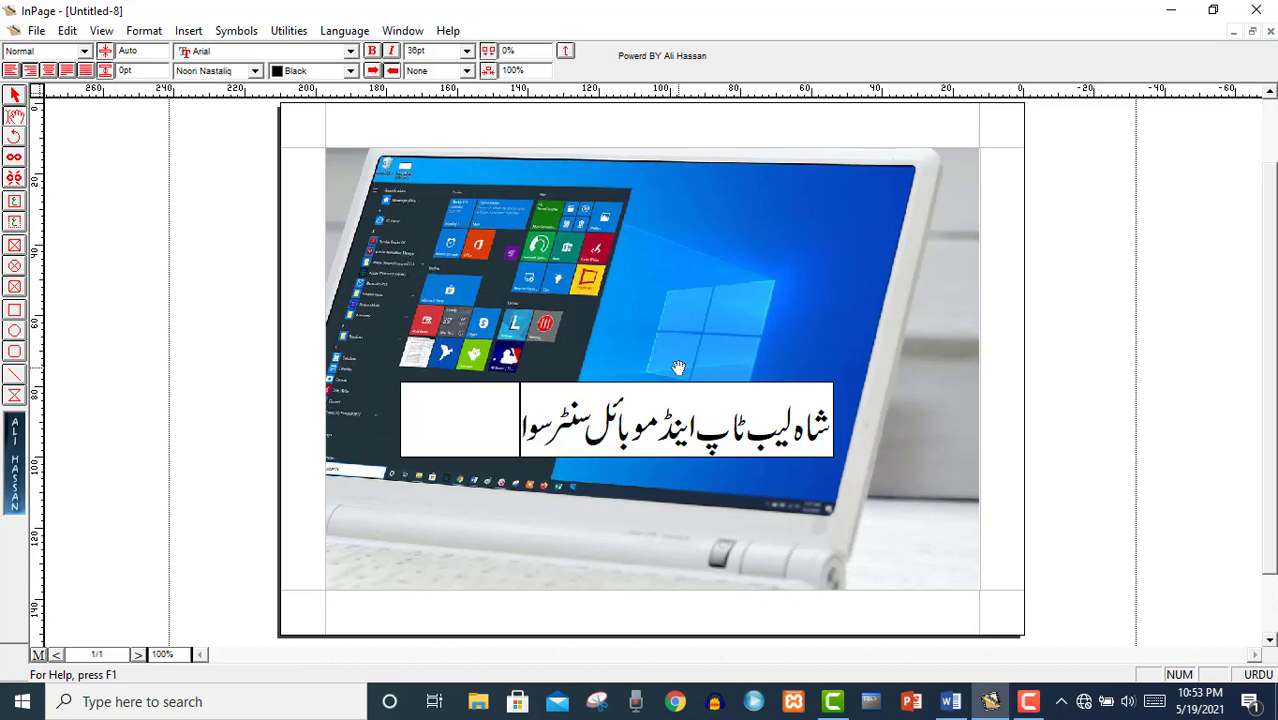
{"action": "type", "text": "ت"}
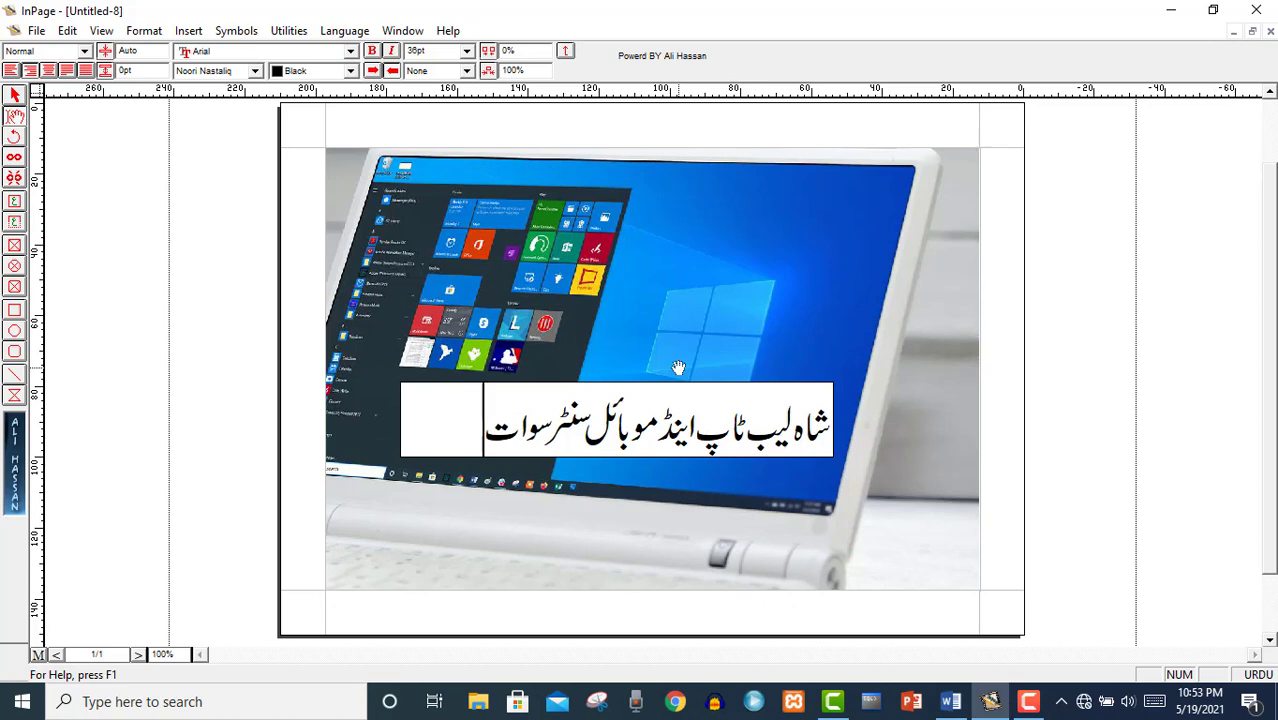
Select the shop-name line and try 18pt, italic and bold, leaving it 36pt and plain.
{"action": "left_click_drag", "start_coordinate": [492, 416], "coordinate": [822, 424]}
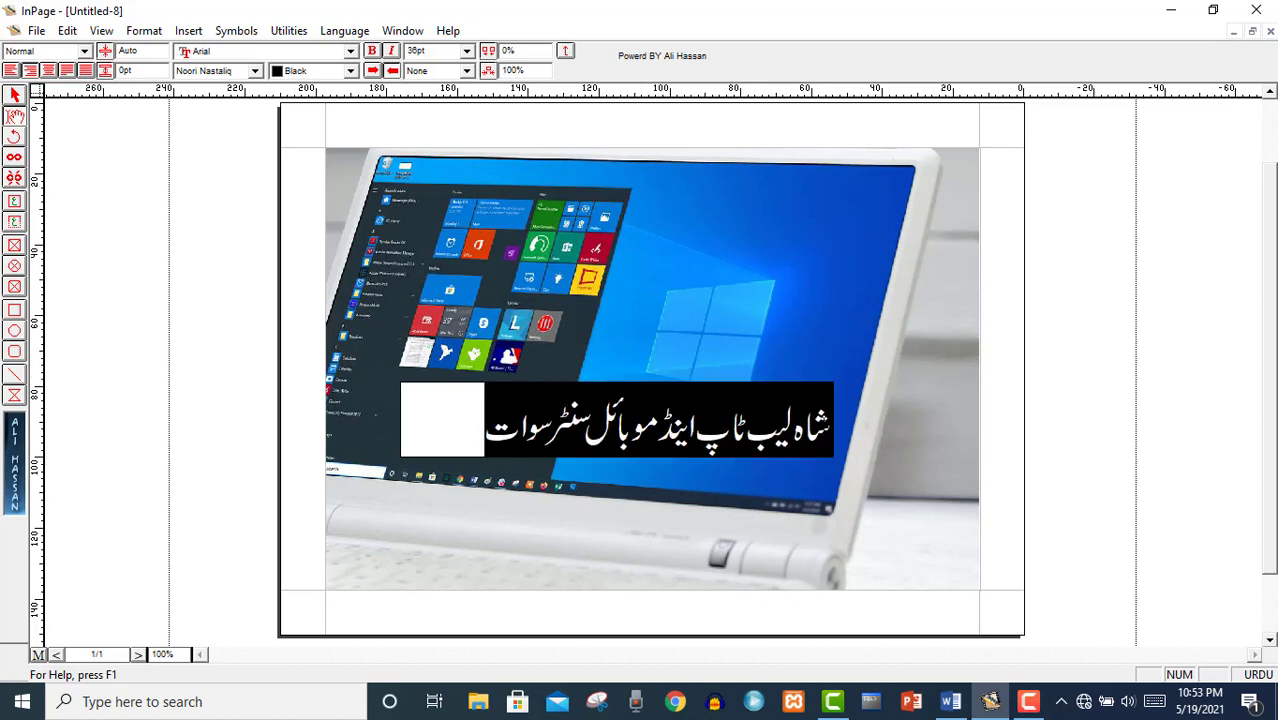
{"action": "left_click", "coordinate": [466, 52]}
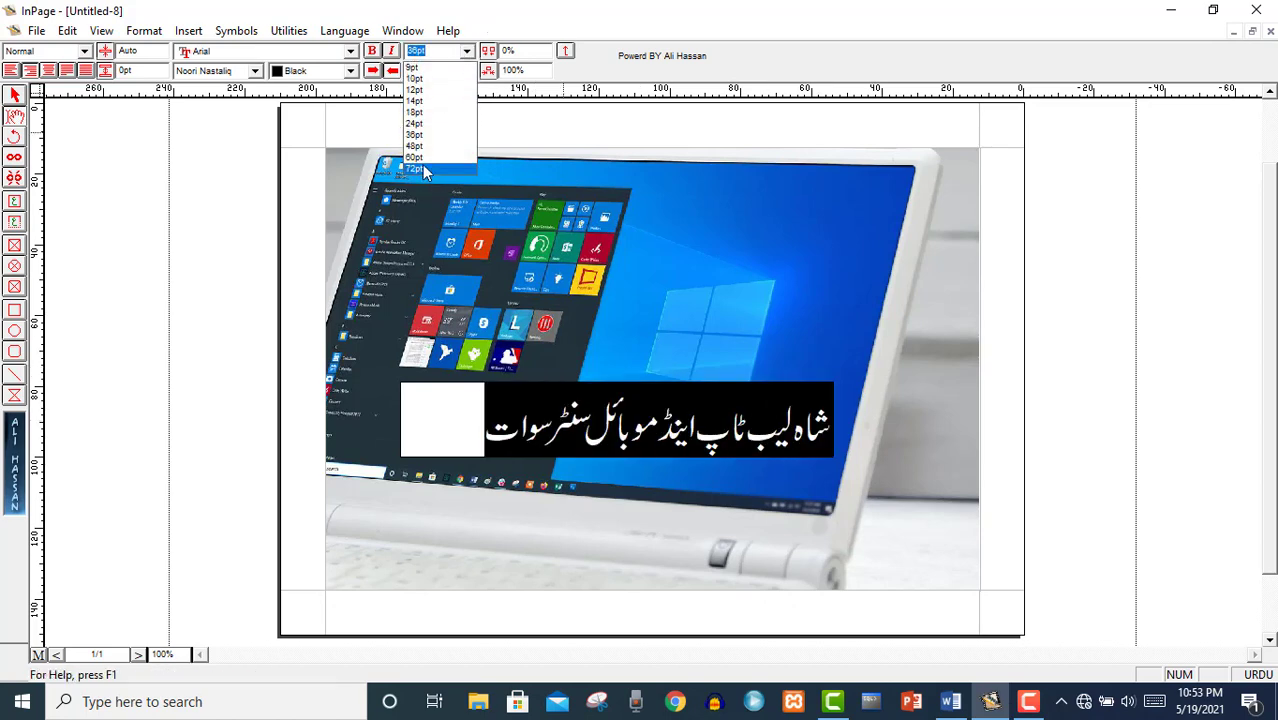
{"action": "left_click", "coordinate": [424, 113]}
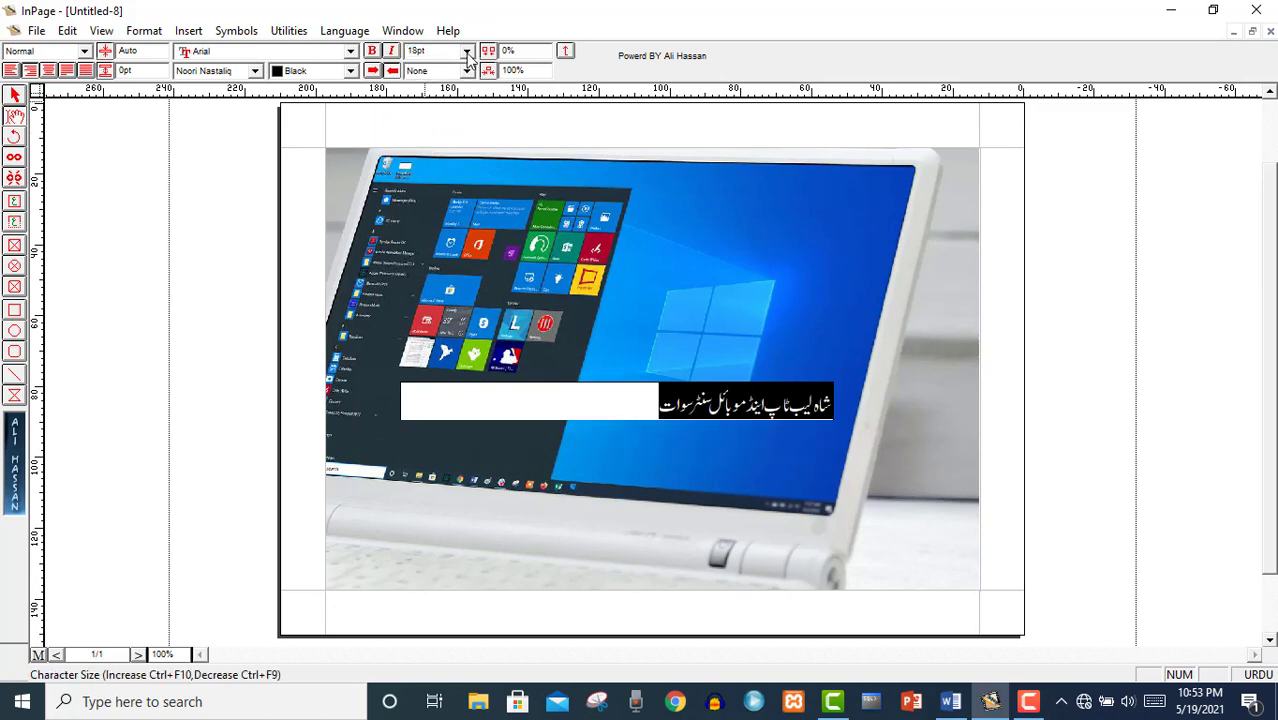
{"action": "left_click", "coordinate": [466, 52]}
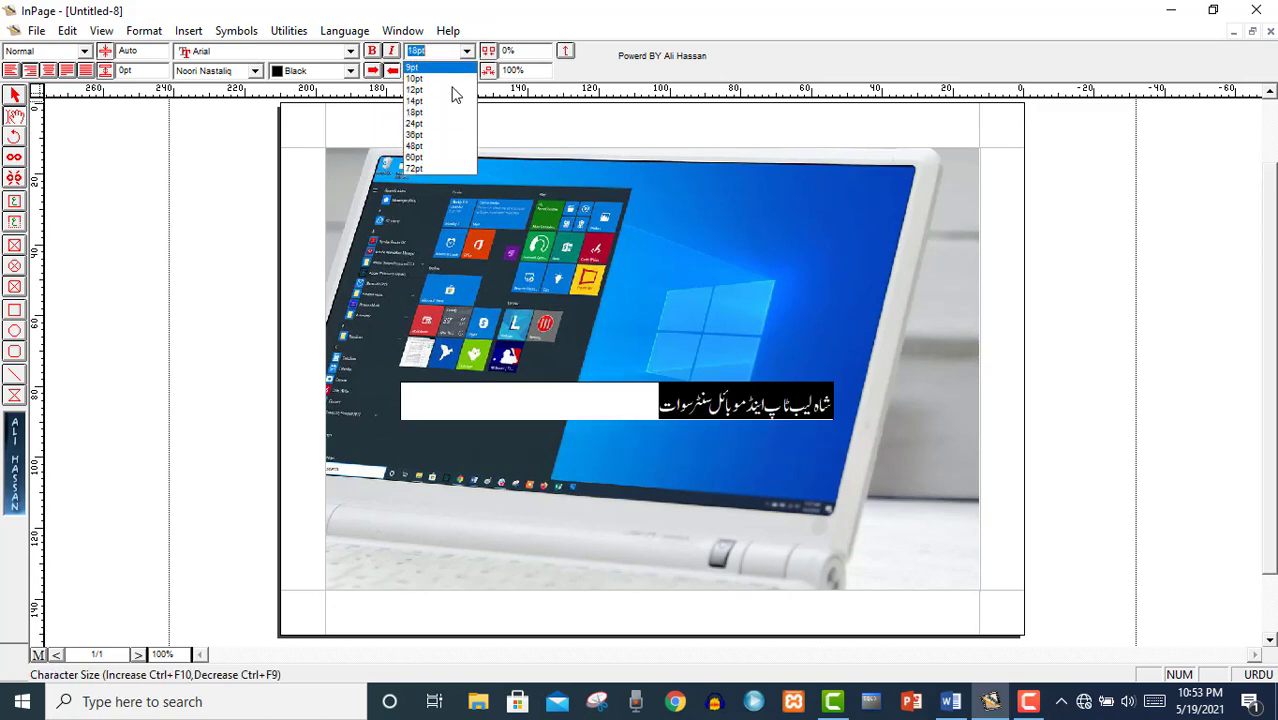
{"action": "left_click", "coordinate": [424, 135]}
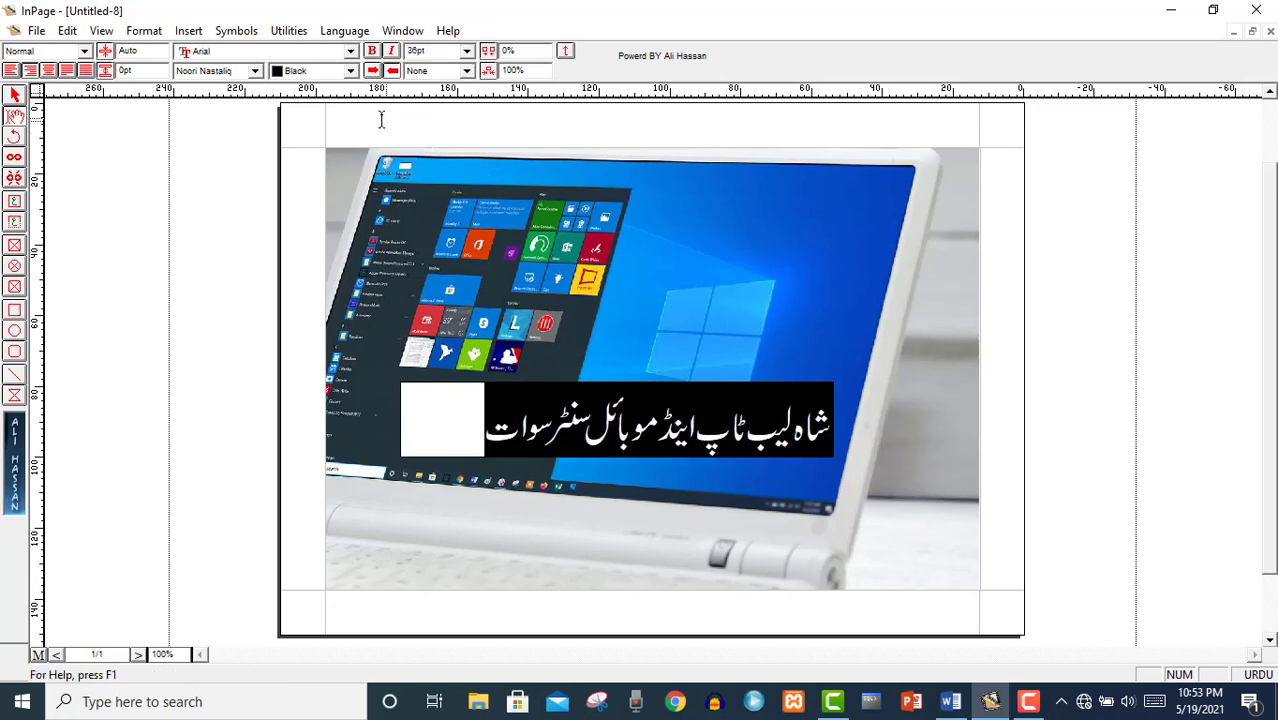
{"action": "left_click", "coordinate": [394, 51]}
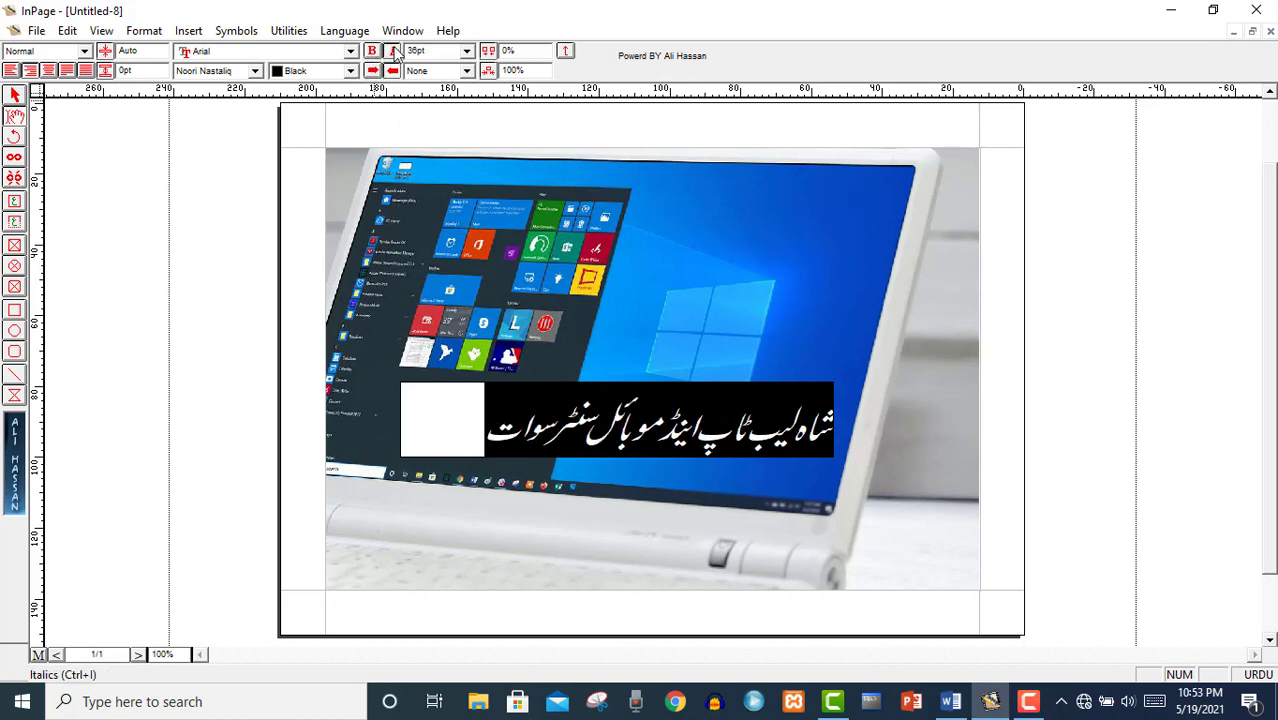
{"action": "left_click", "coordinate": [394, 51]}
{"action": "left_click", "coordinate": [394, 51]}
{"action": "left_click", "coordinate": [394, 51]}
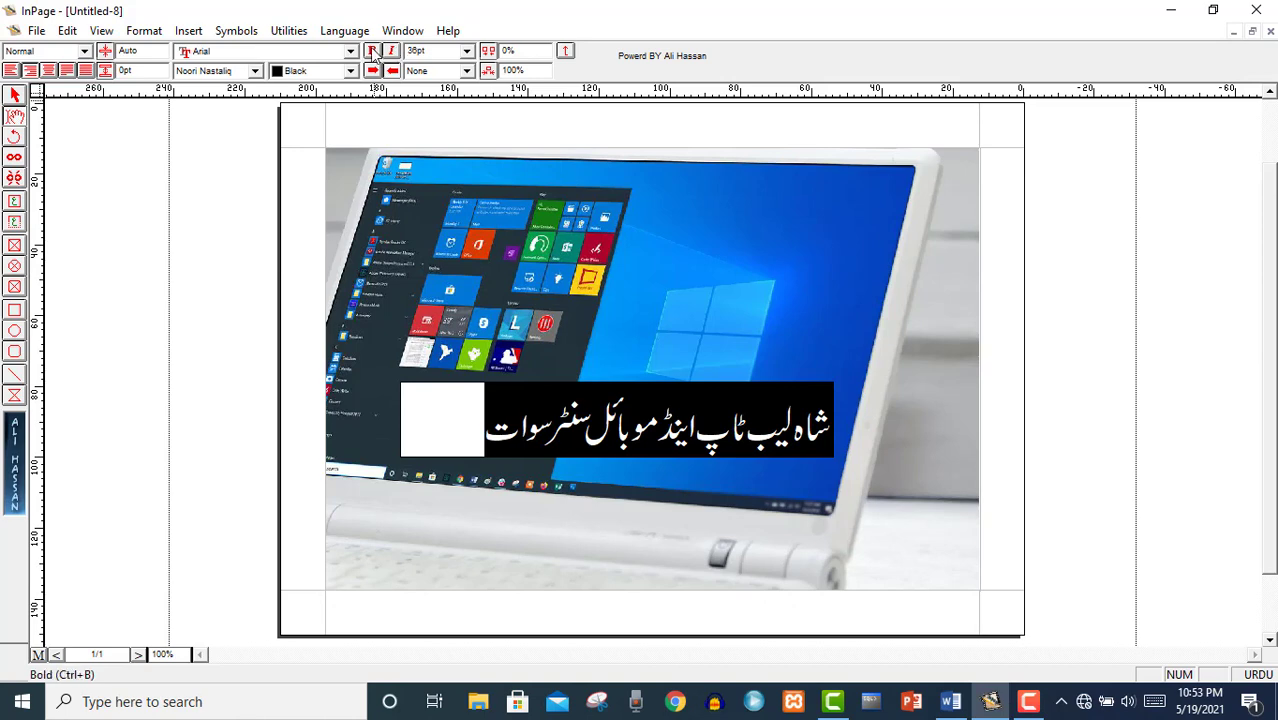
{"action": "left_click", "coordinate": [372, 52]}
{"action": "left_click", "coordinate": [372, 52]}
Colour the shop name red after briefly trying black and white.
{"action": "left_click", "coordinate": [350, 71]}
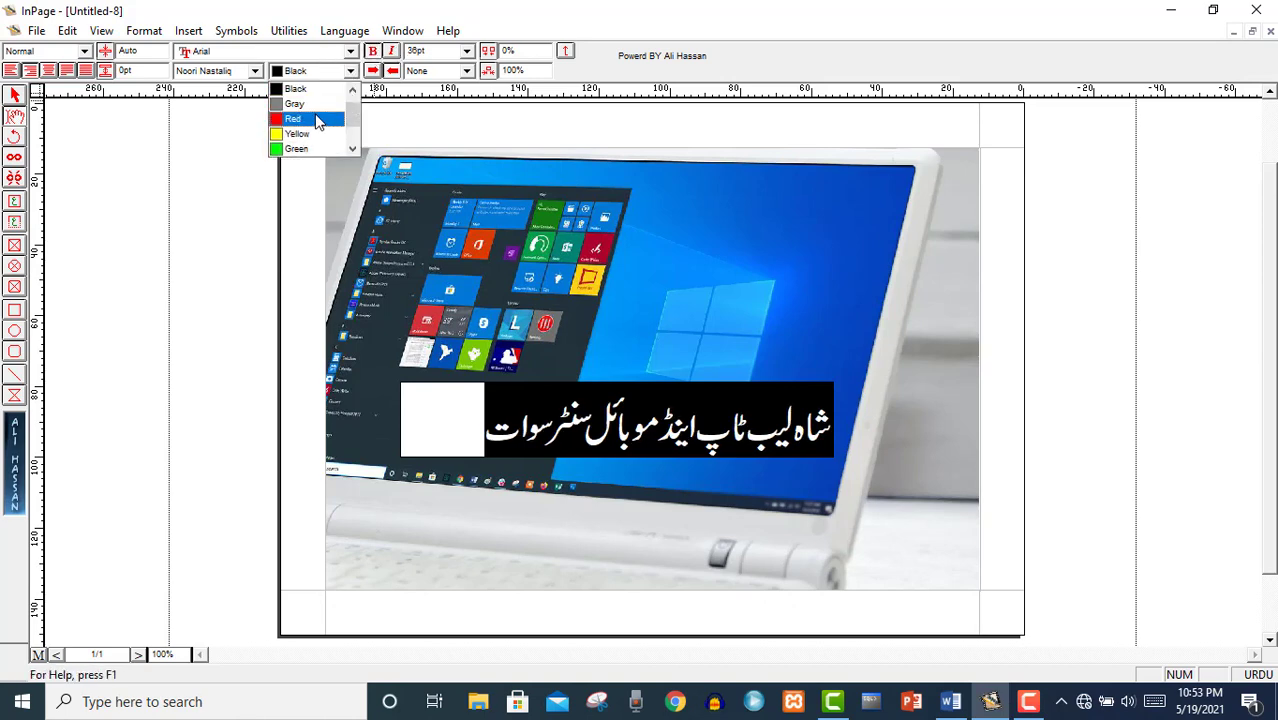
{"action": "left_click", "coordinate": [314, 119]}
{"action": "left_click", "coordinate": [350, 71]}
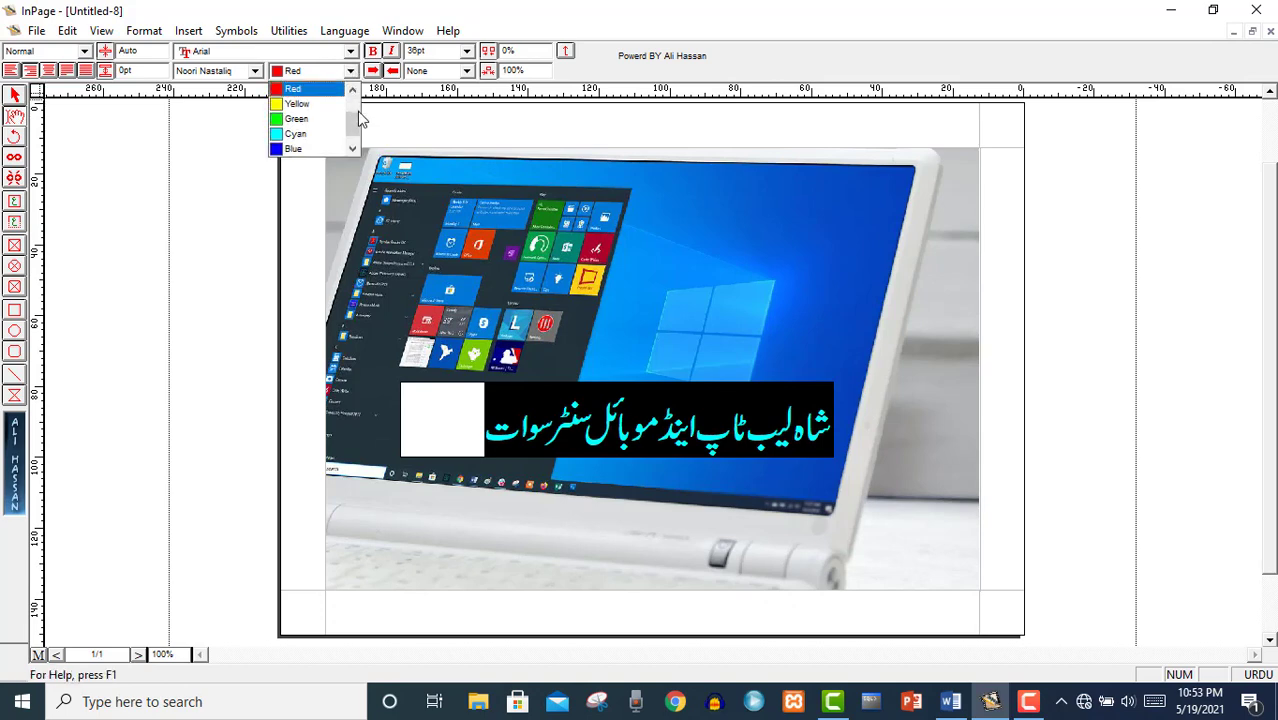
{"action": "mouse_move", "coordinate": [360, 118]}
{"action": "left_mouse_down"}
{"action": "mouse_move", "coordinate": [356, 104]}
{"action": "mouse_move", "coordinate": [355, 133]}
{"action": "mouse_move", "coordinate": [352, 108]}
{"action": "left_mouse_up"}
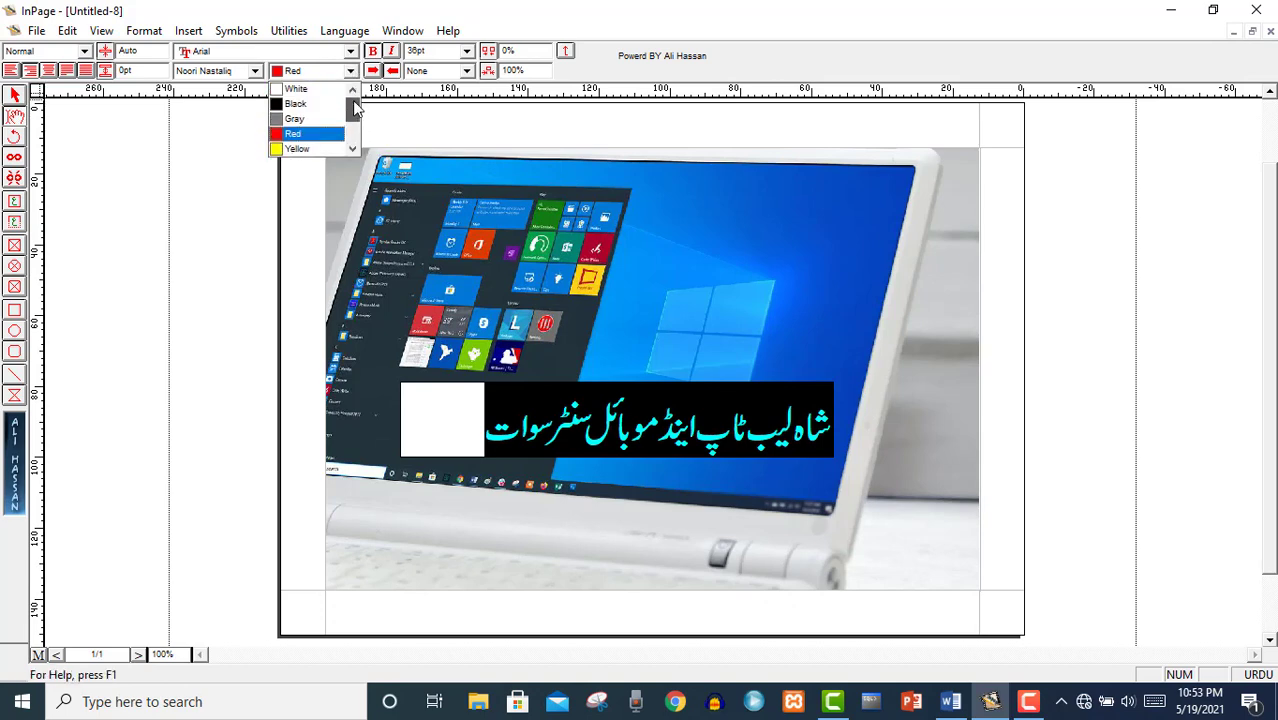
{"action": "left_click", "coordinate": [316, 104]}
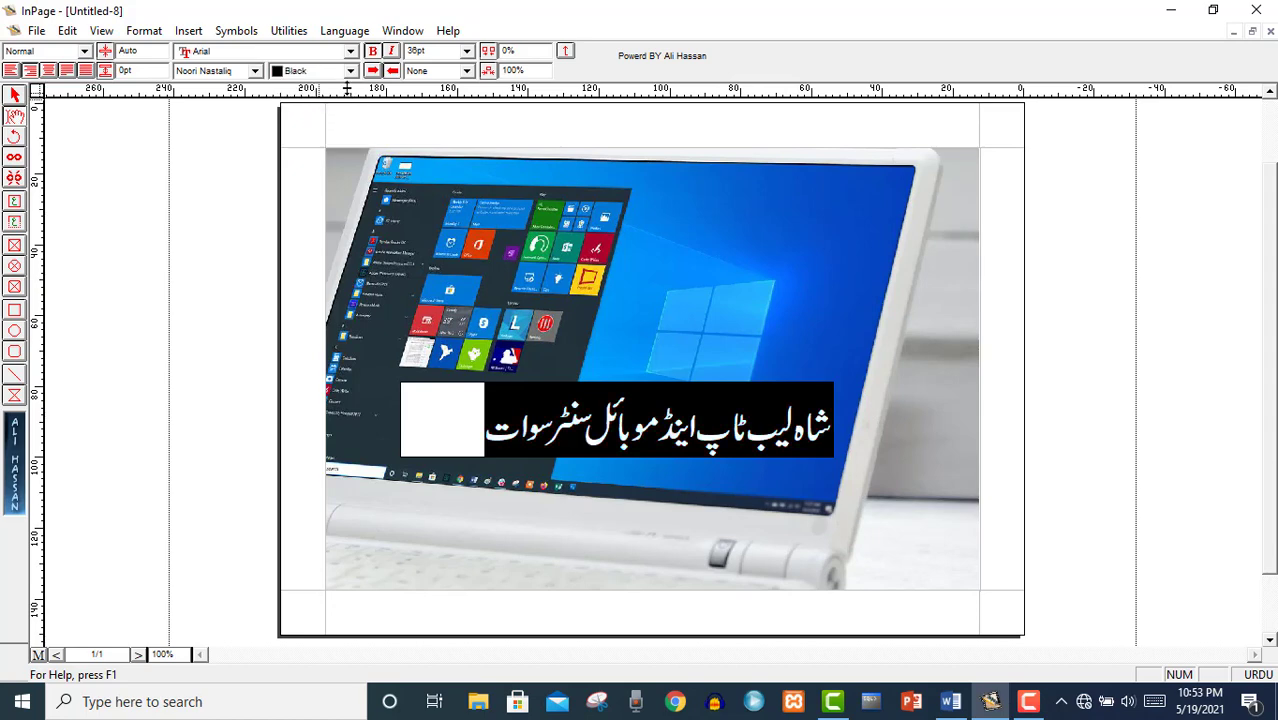
{"action": "left_click", "coordinate": [352, 76]}
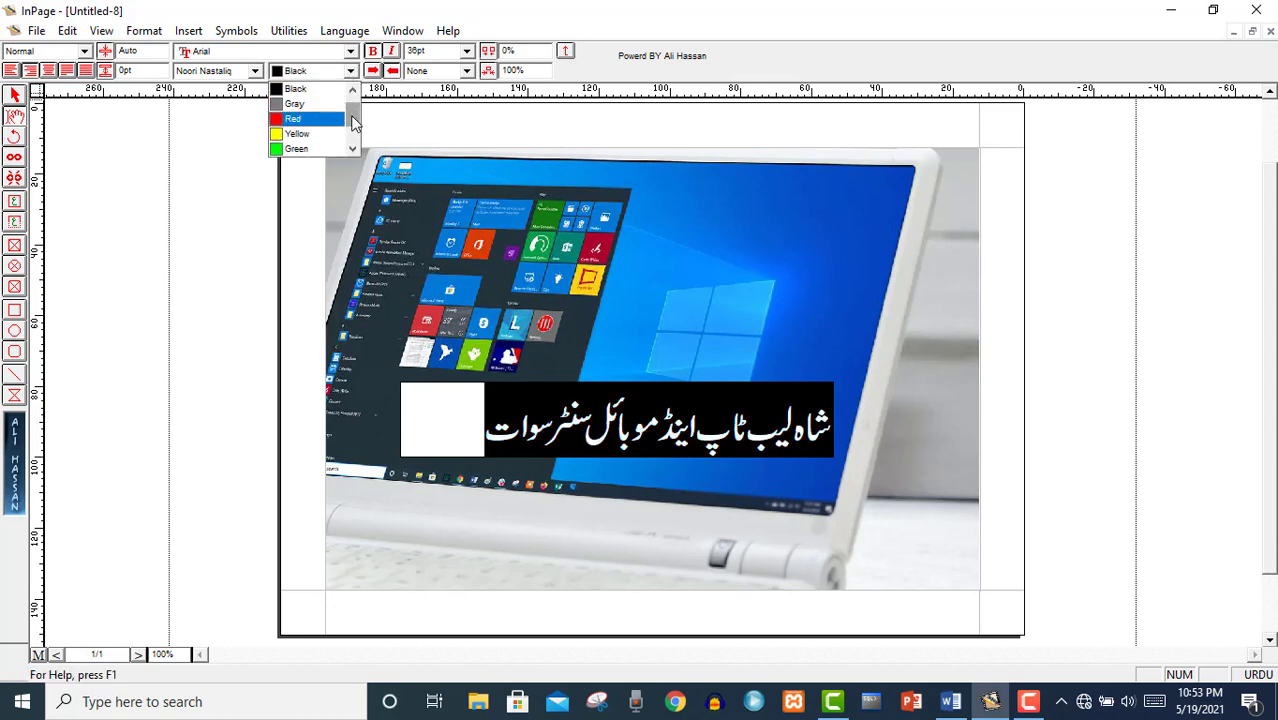
{"action": "mouse_move", "coordinate": [350, 120]}
{"action": "left_mouse_down"}
{"action": "mouse_move", "coordinate": [354, 95]}
{"action": "mouse_move", "coordinate": [355, 112]}
{"action": "left_mouse_up"}
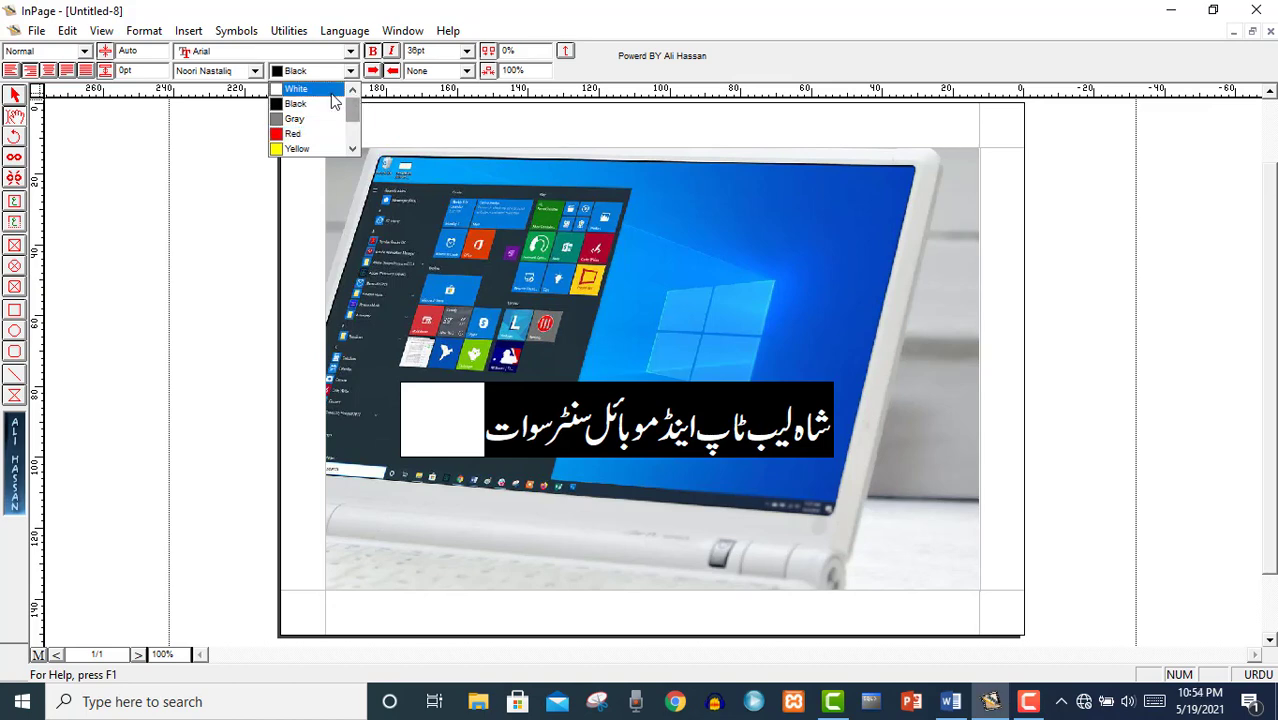
{"action": "left_click", "coordinate": [333, 92]}
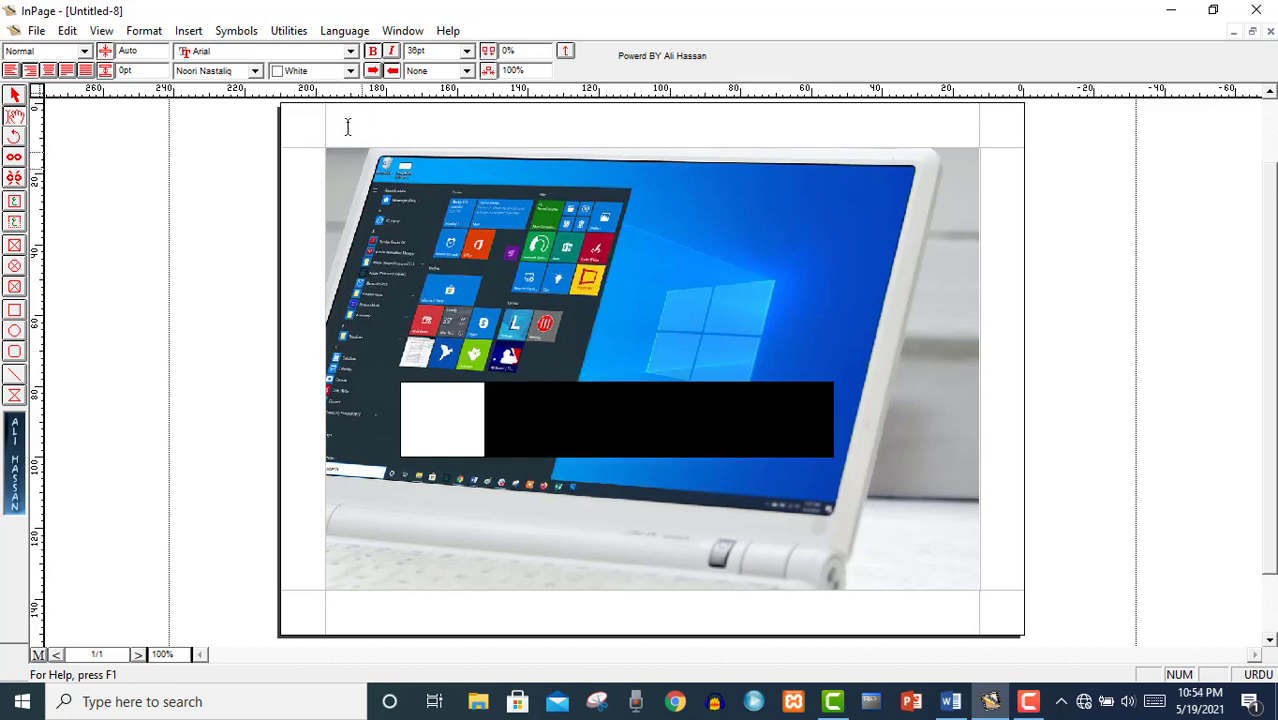
{"action": "left_click", "coordinate": [351, 71]}
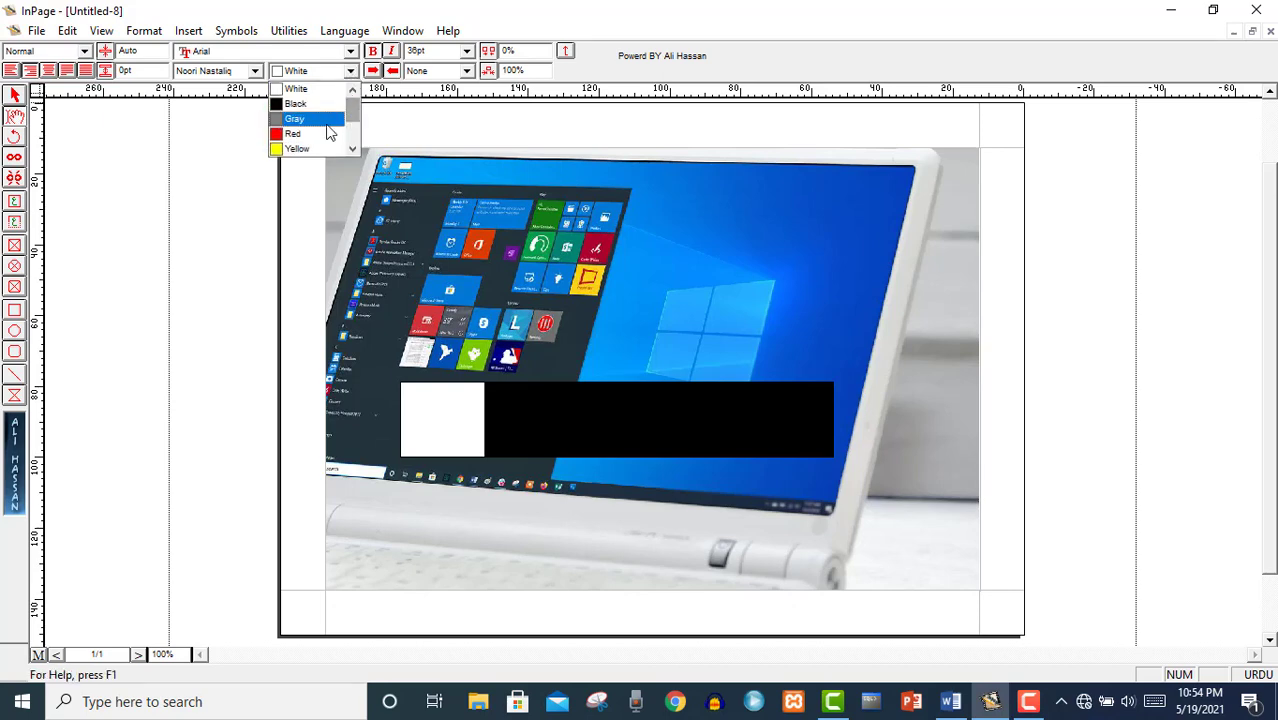
{"action": "left_click", "coordinate": [313, 133]}
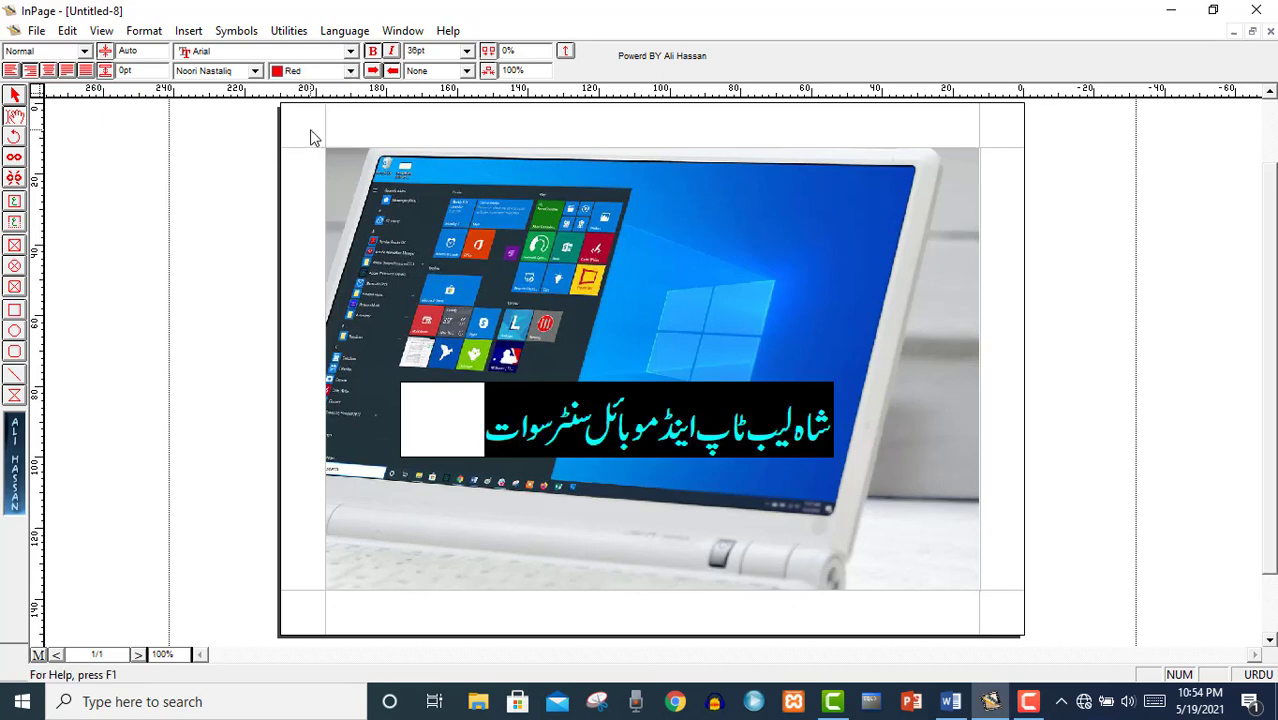
Centre-align the shop name in its box after trying the other alignments.
{"action": "left_click", "coordinate": [10, 72]}
{"action": "left_click", "coordinate": [29, 71]}
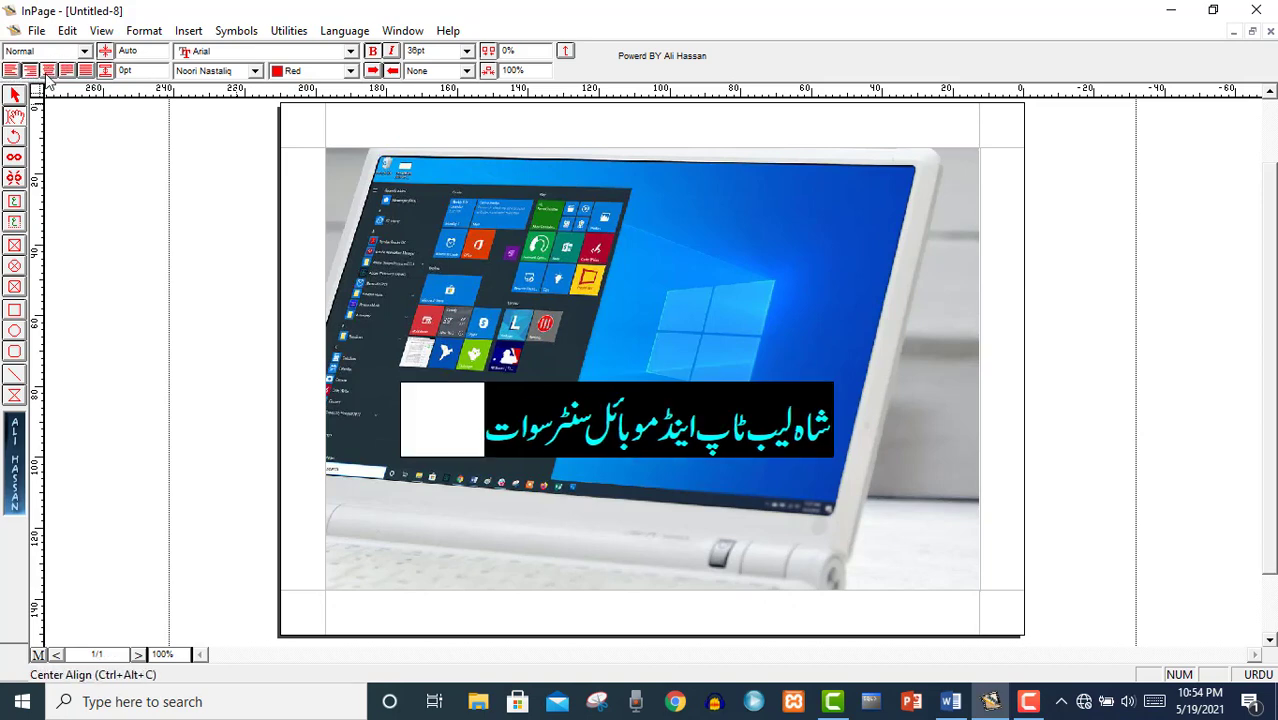
{"action": "left_click", "coordinate": [48, 71]}
{"action": "left_click", "coordinate": [67, 71]}
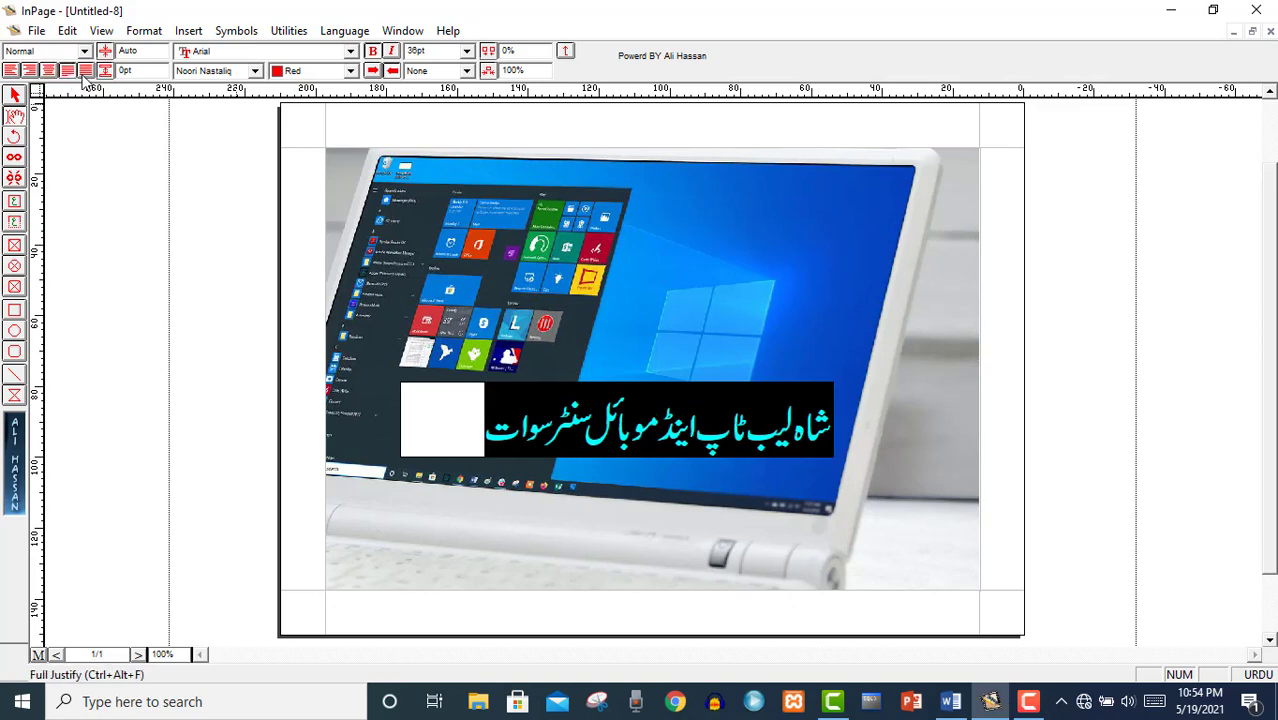
{"action": "left_click", "coordinate": [86, 71]}
{"action": "left_click", "coordinate": [62, 73]}
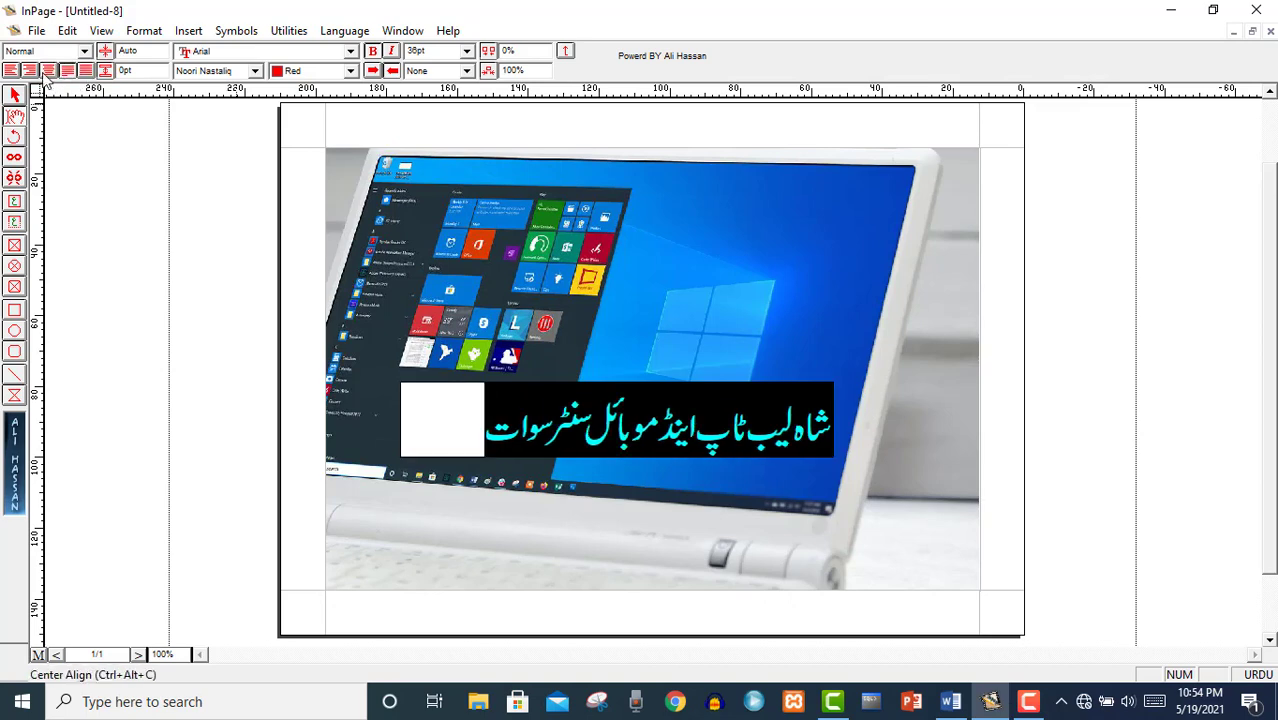
{"action": "left_click", "coordinate": [47, 72]}
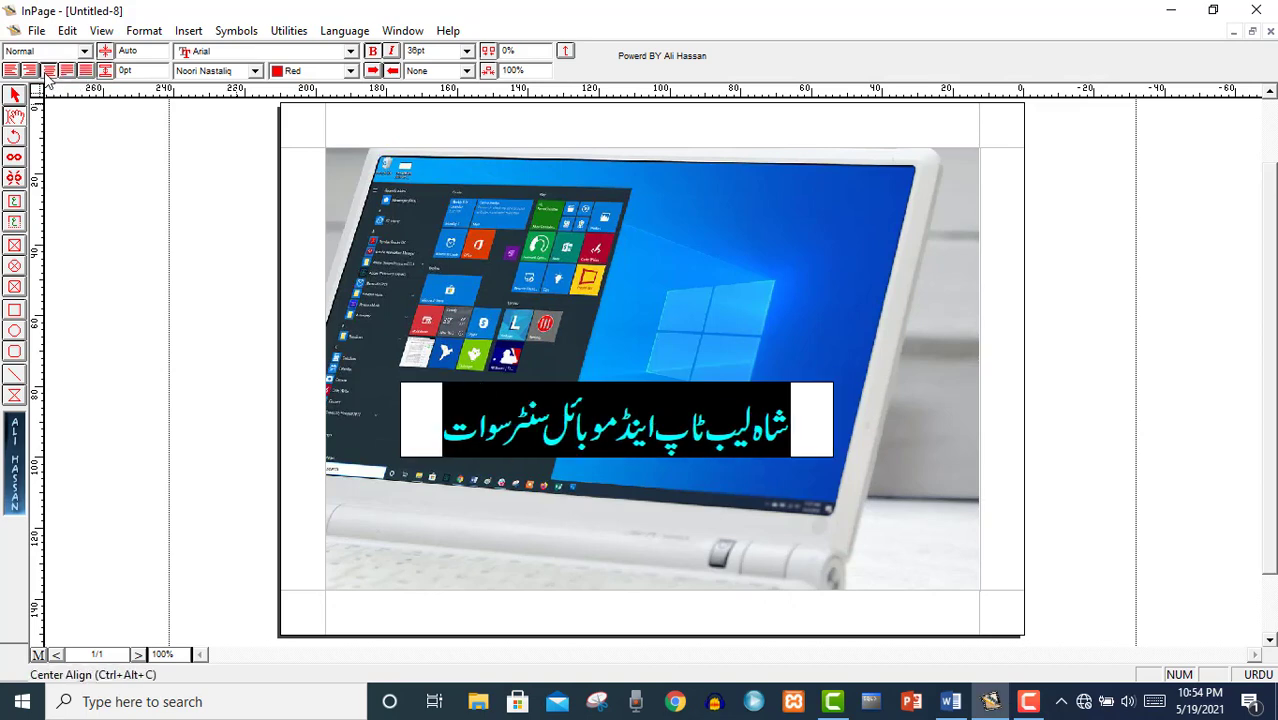
Try Aasaar Bold, Aswad Old and Aasaar Contour, then set the shop name in Noori Character.
{"action": "left_click", "coordinate": [255, 70]}
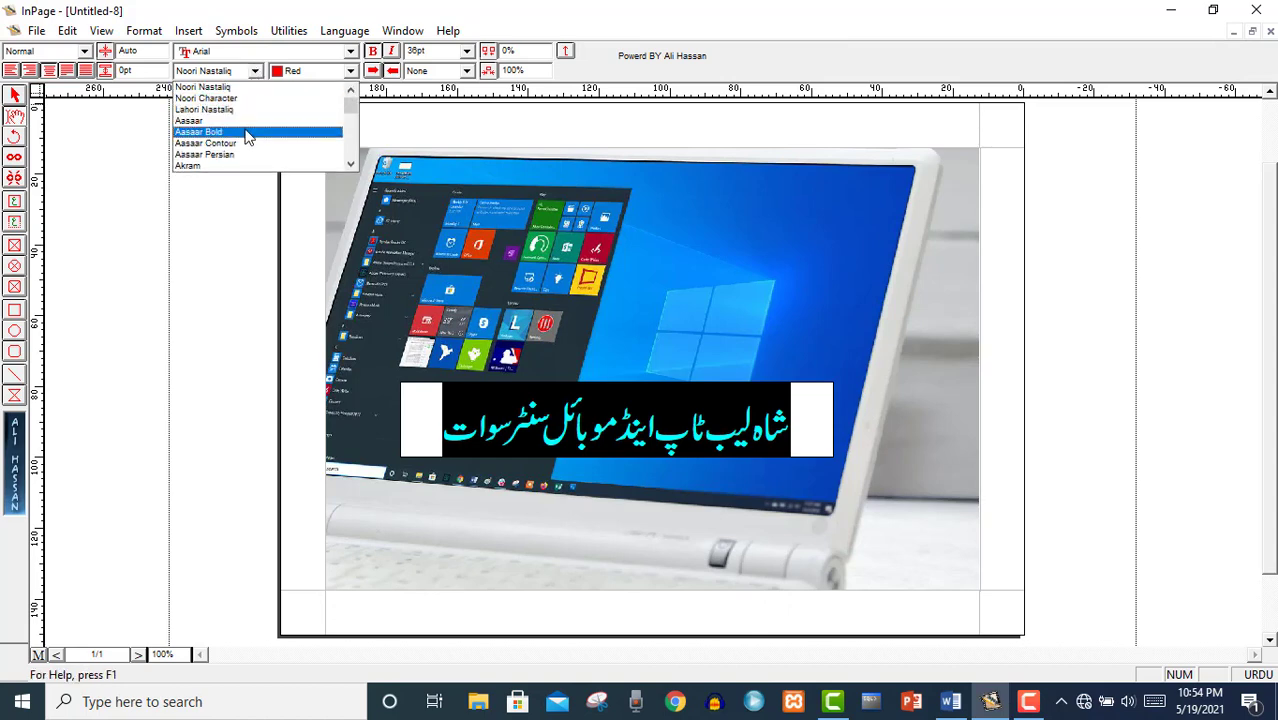
{"action": "left_click", "coordinate": [247, 134]}
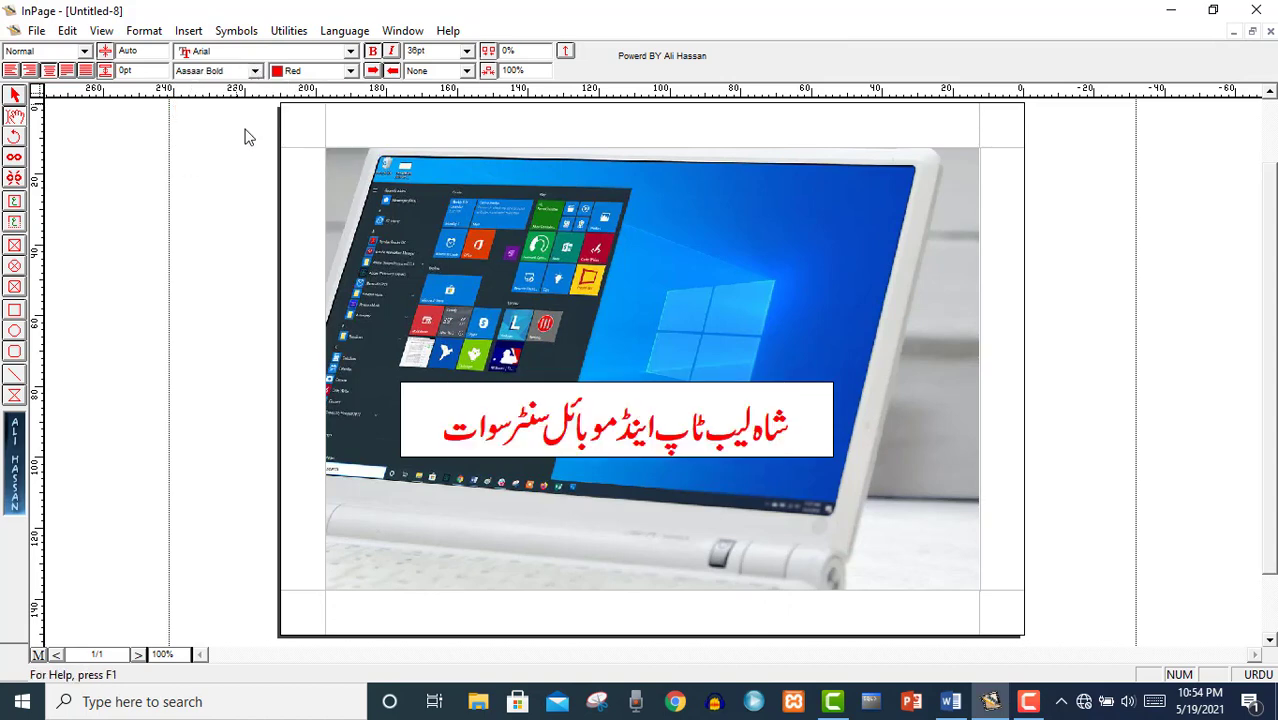
{"action": "left_click", "coordinate": [256, 71]}
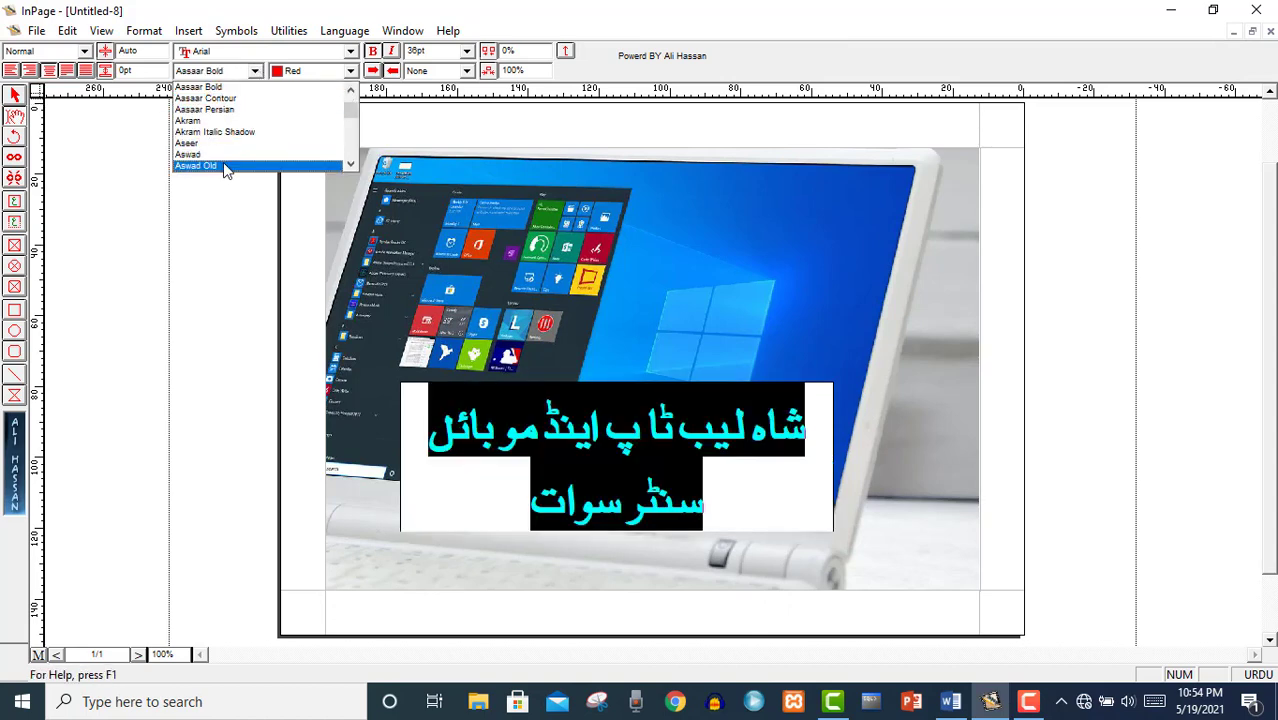
{"action": "left_click", "coordinate": [226, 167]}
{"action": "left_click", "coordinate": [255, 70]}
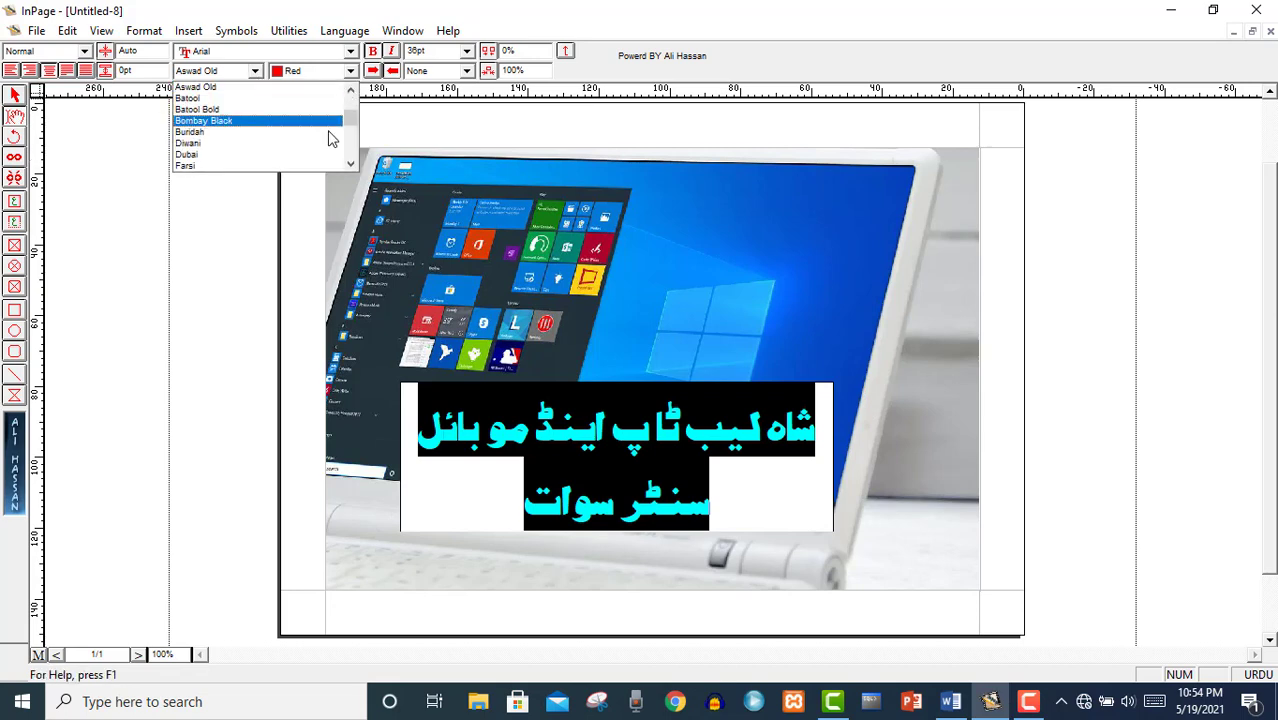
{"action": "mouse_move", "coordinate": [351, 120]}
{"action": "left_mouse_down"}
{"action": "mouse_move", "coordinate": [353, 143]}
{"action": "mouse_move", "coordinate": [354, 117]}
{"action": "left_mouse_up"}
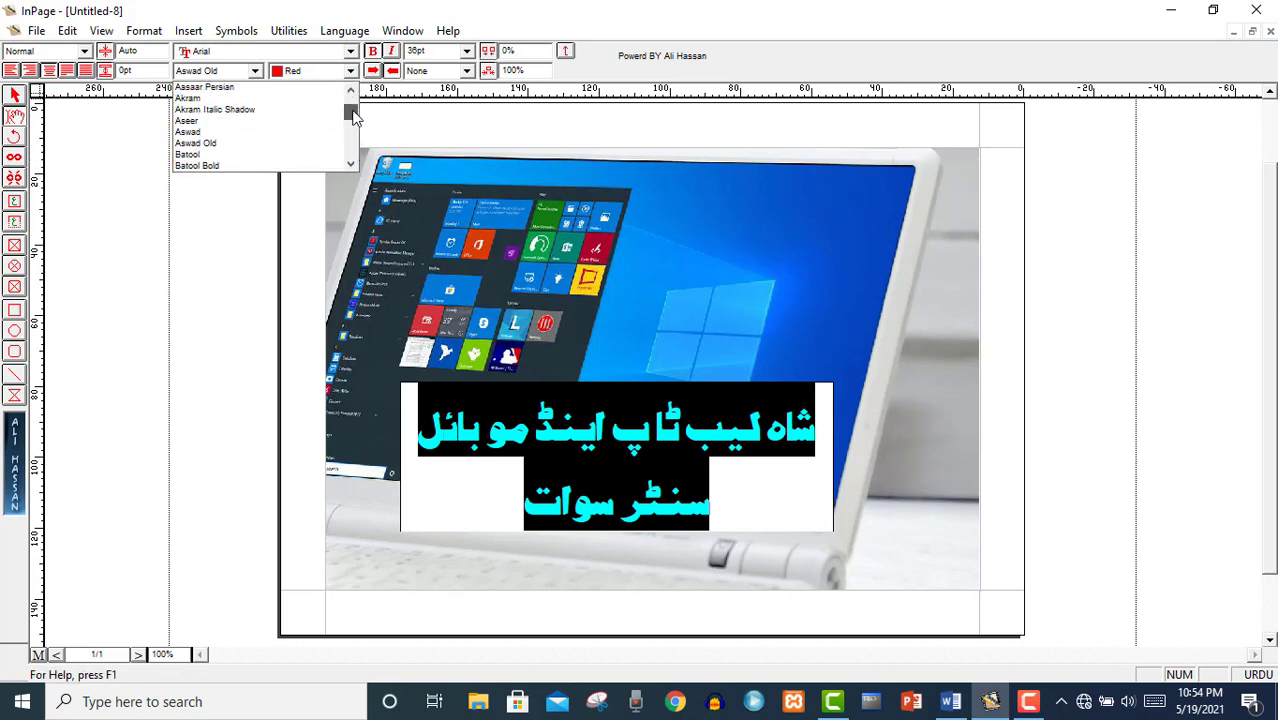
{"action": "scroll", "coordinate": [354, 117], "scroll_direction": "up", "scroll_amount": 1}
{"action": "left_click", "coordinate": [268, 117]}
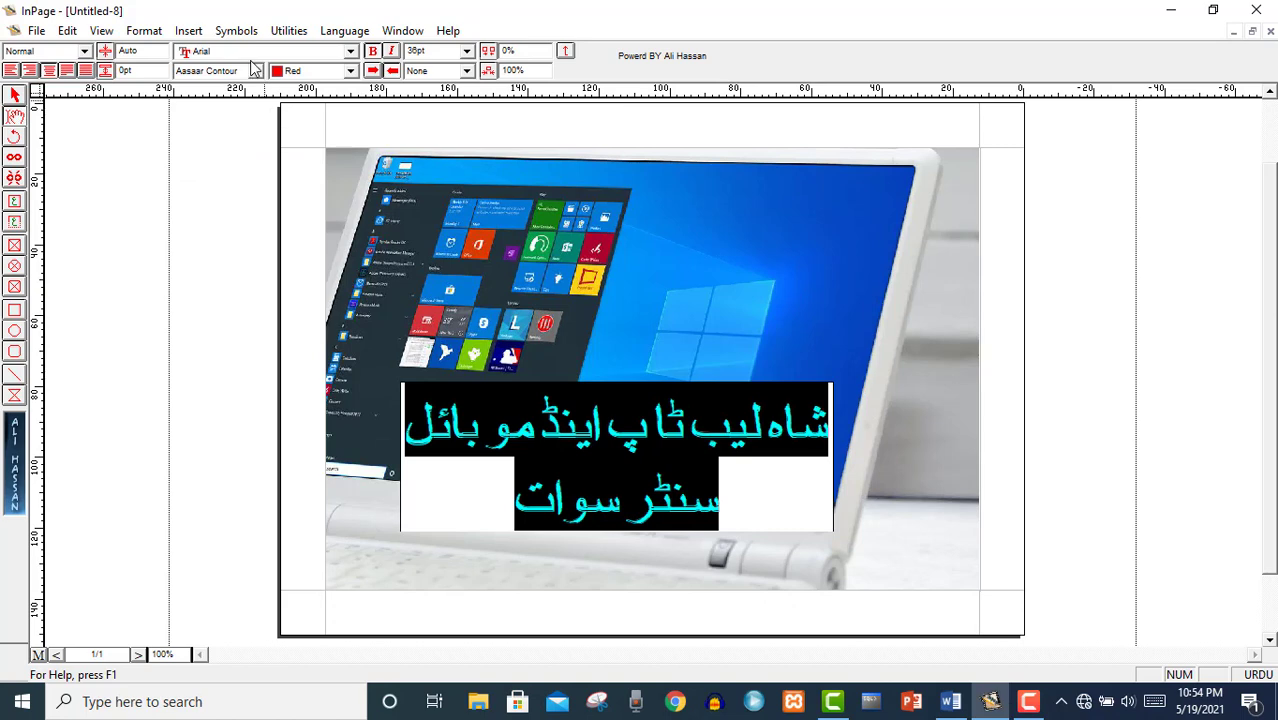
{"action": "left_click", "coordinate": [255, 71]}
{"action": "scroll", "coordinate": [348, 132], "scroll_direction": "up", "scroll_amount": 1}
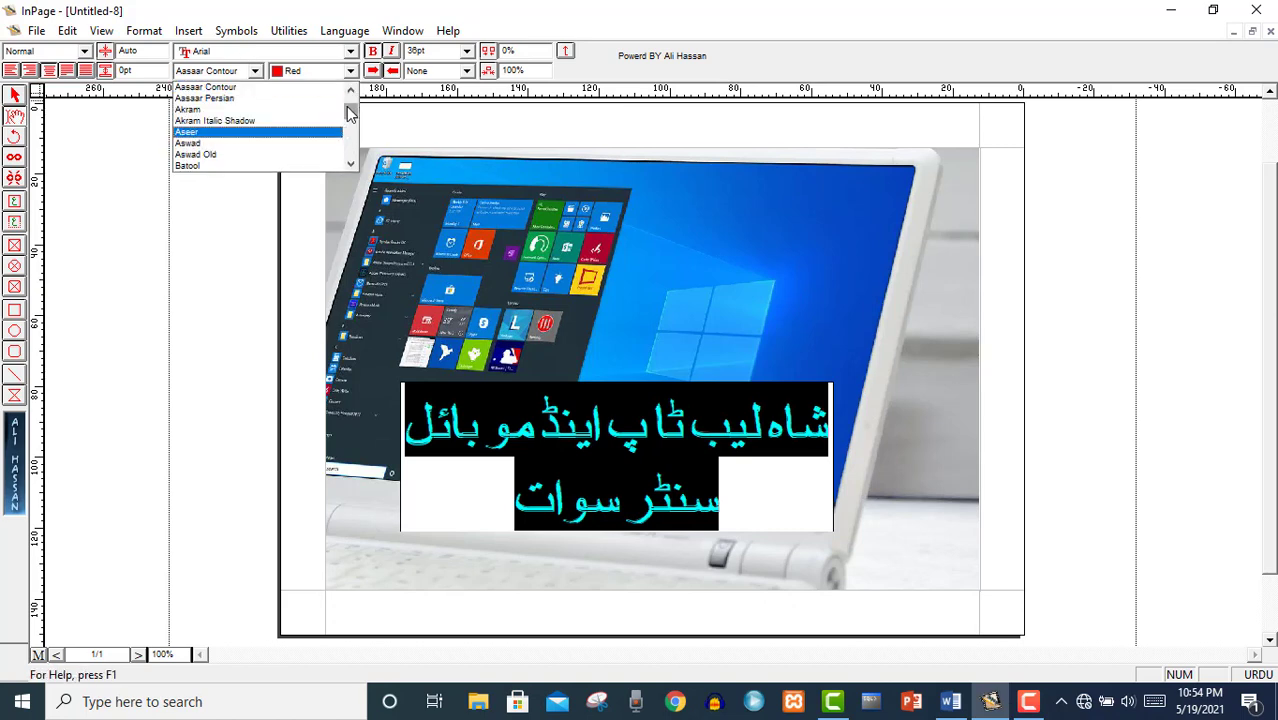
{"action": "scroll", "coordinate": [350, 107], "scroll_direction": "up", "scroll_amount": 2}
{"action": "left_click", "coordinate": [230, 98]}
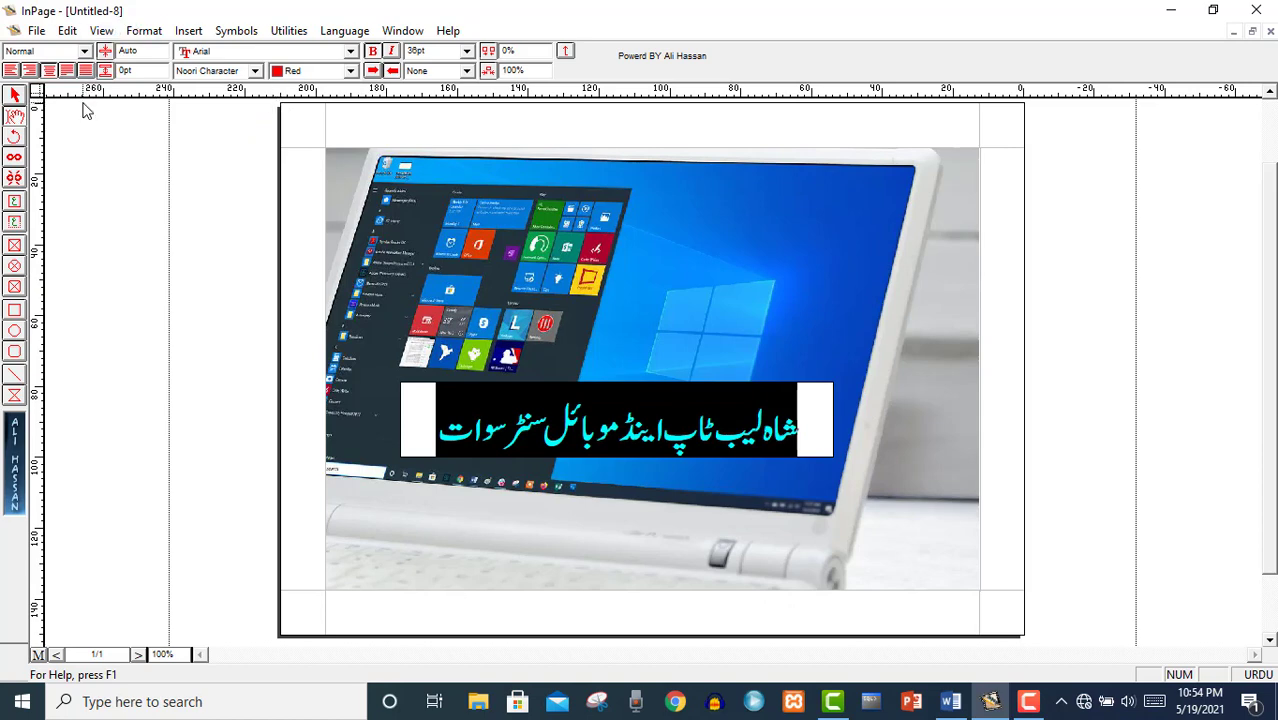
Select the Urdu heading's text box as an object with the Arrow tool.
{"action": "left_click", "coordinate": [15, 96]}
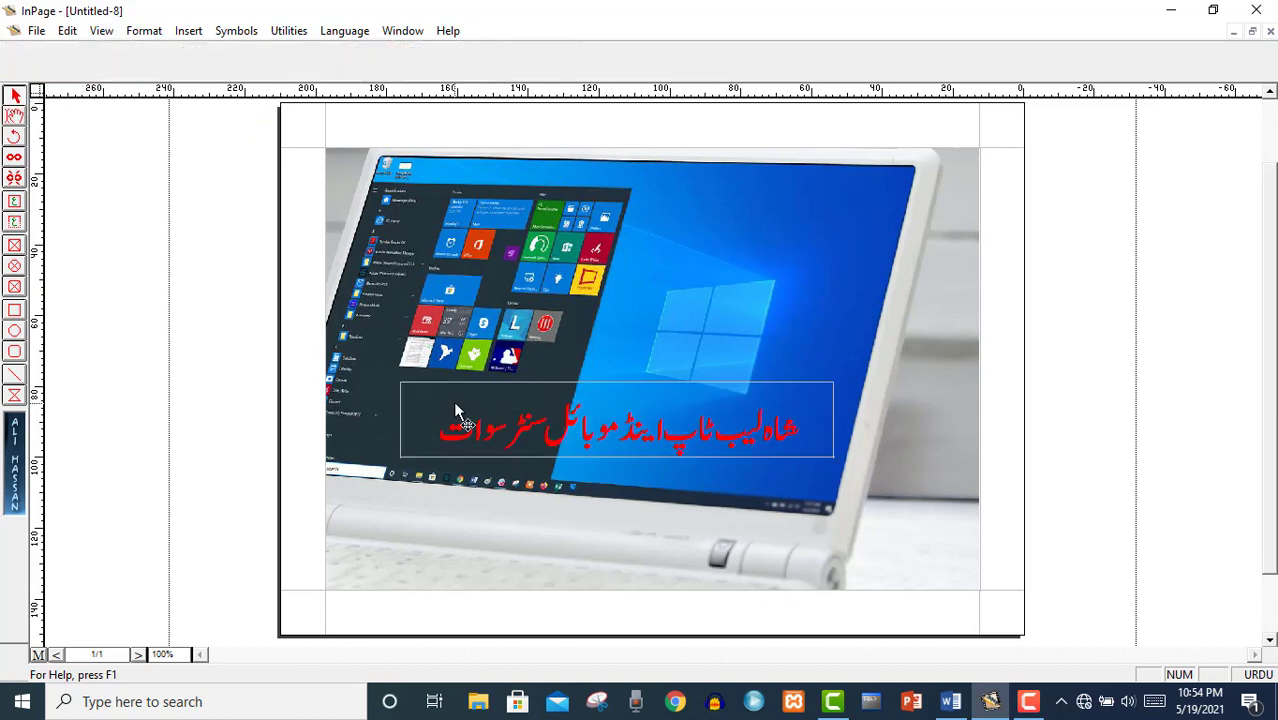
{"action": "left_click", "coordinate": [493, 484]}
{"action": "left_click", "coordinate": [505, 450]}
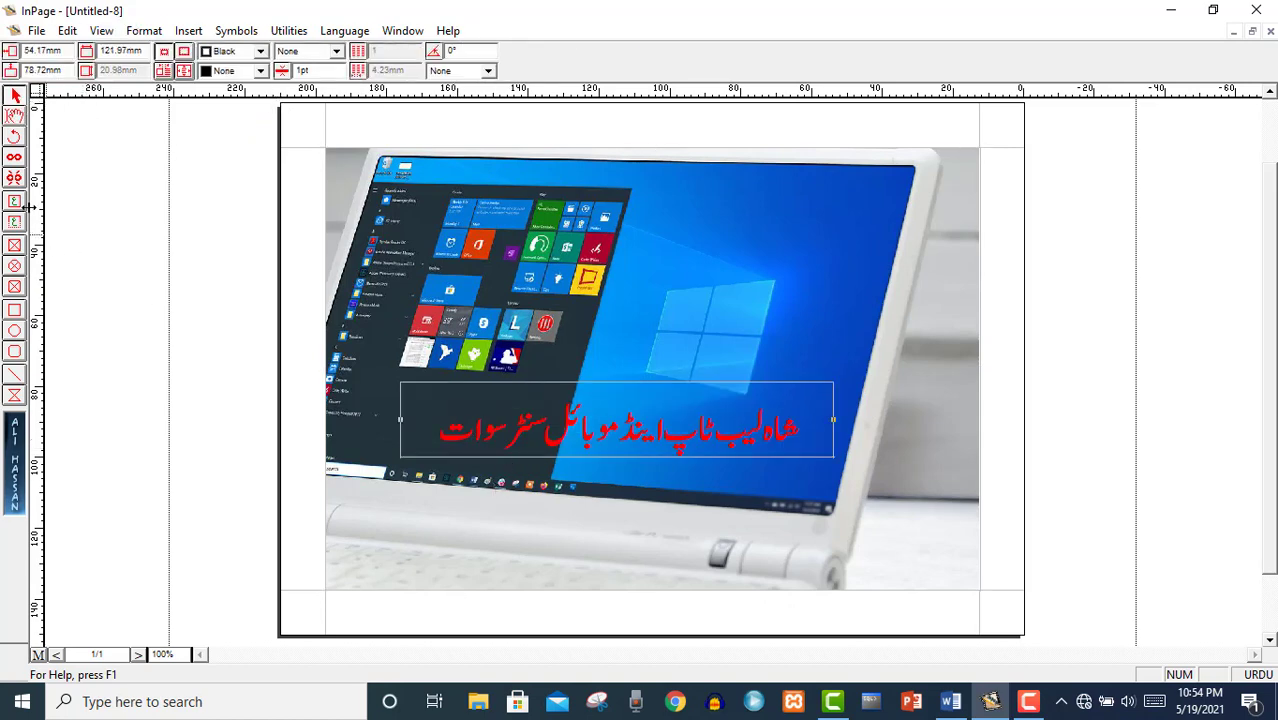
{"action": "left_click", "coordinate": [15, 116]}
{"action": "left_click", "coordinate": [497, 420]}
{"action": "left_click_drag", "start_coordinate": [549, 378], "coordinate": [592, 360]}
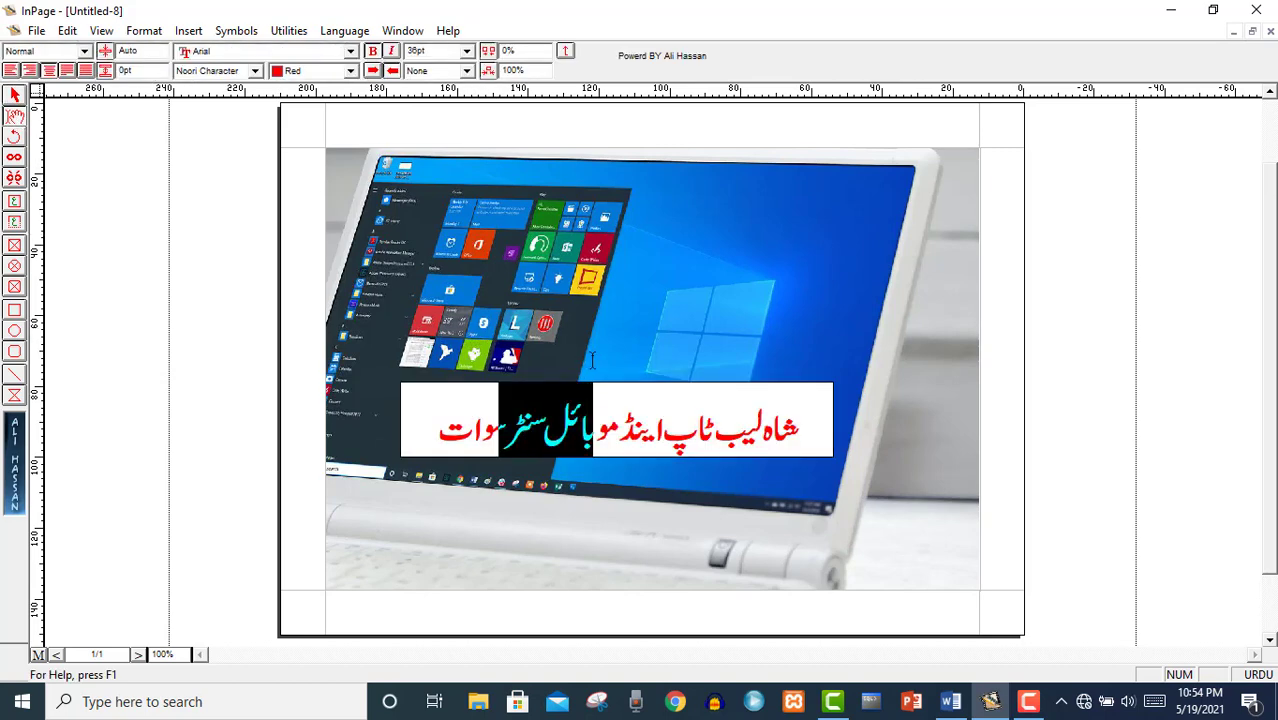
{"action": "left_click", "coordinate": [538, 338]}
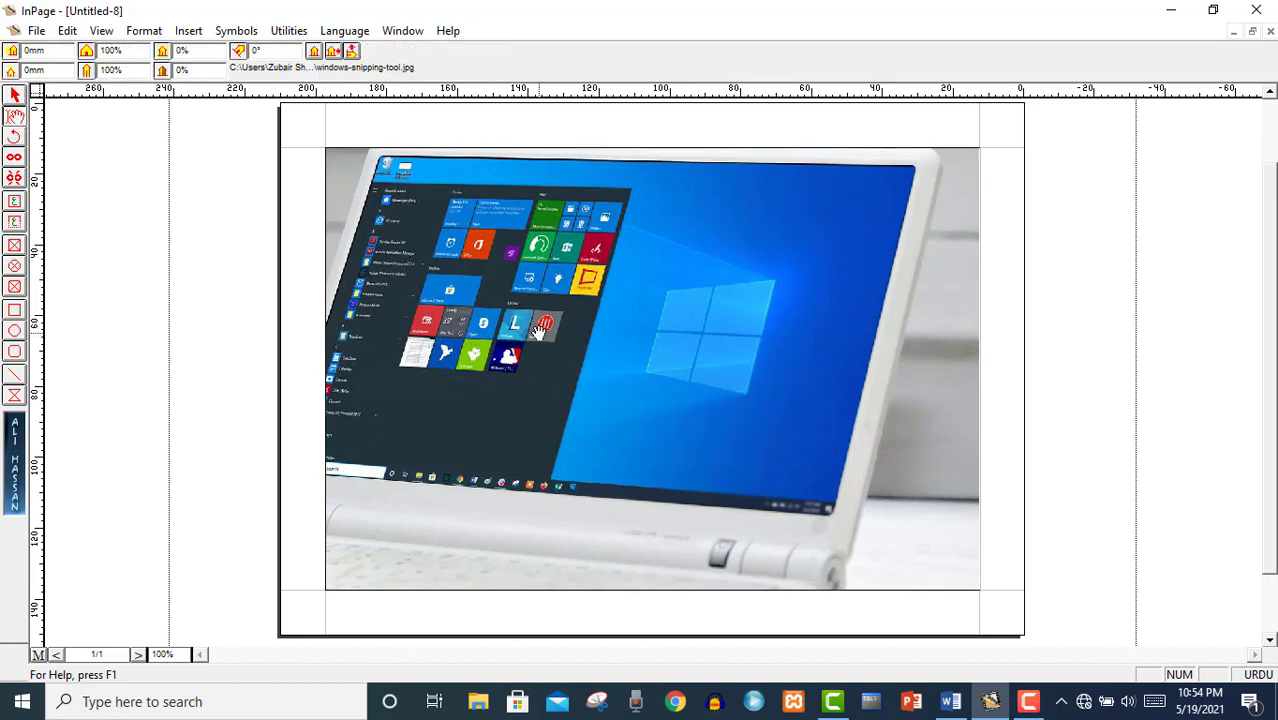
{"action": "left_click", "coordinate": [15, 96]}
Move the heading box down and widen it to 172.24 mm at 19.31, 100.68 mm.
{"action": "left_click_drag", "start_coordinate": [526, 399], "coordinate": [585, 513]}
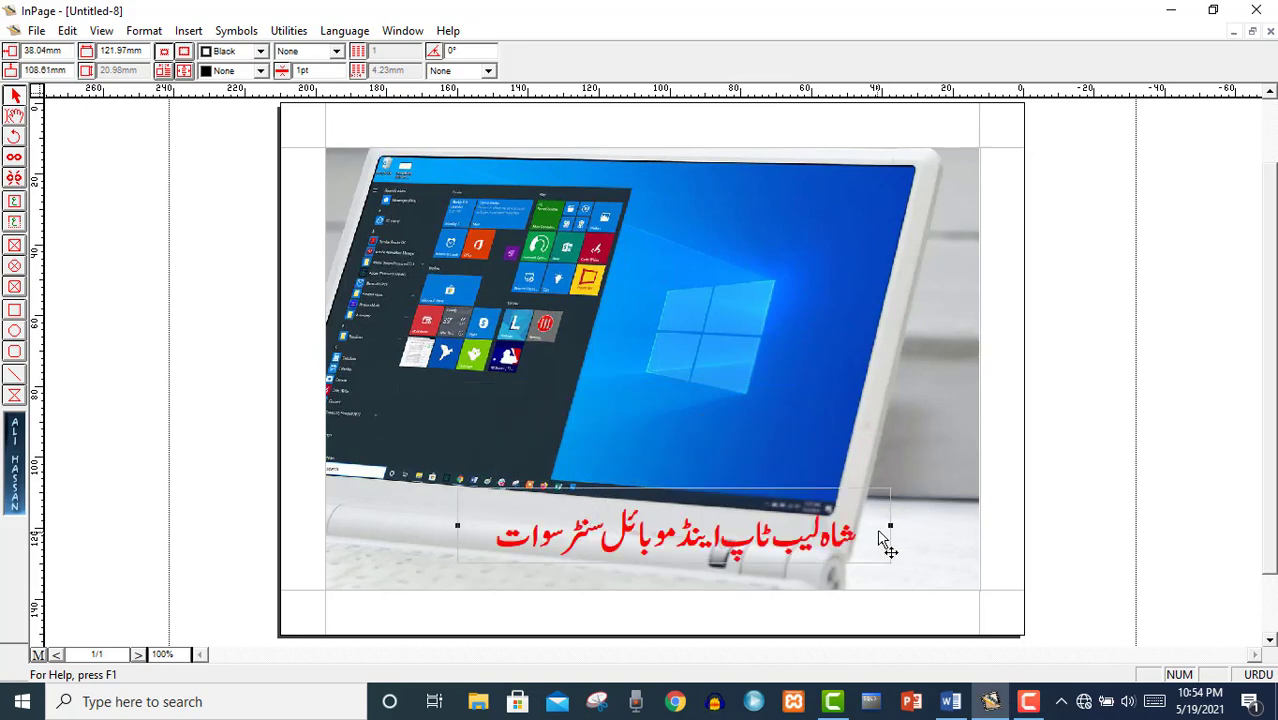
{"action": "left_click_drag", "start_coordinate": [889, 524], "coordinate": [964, 524]}
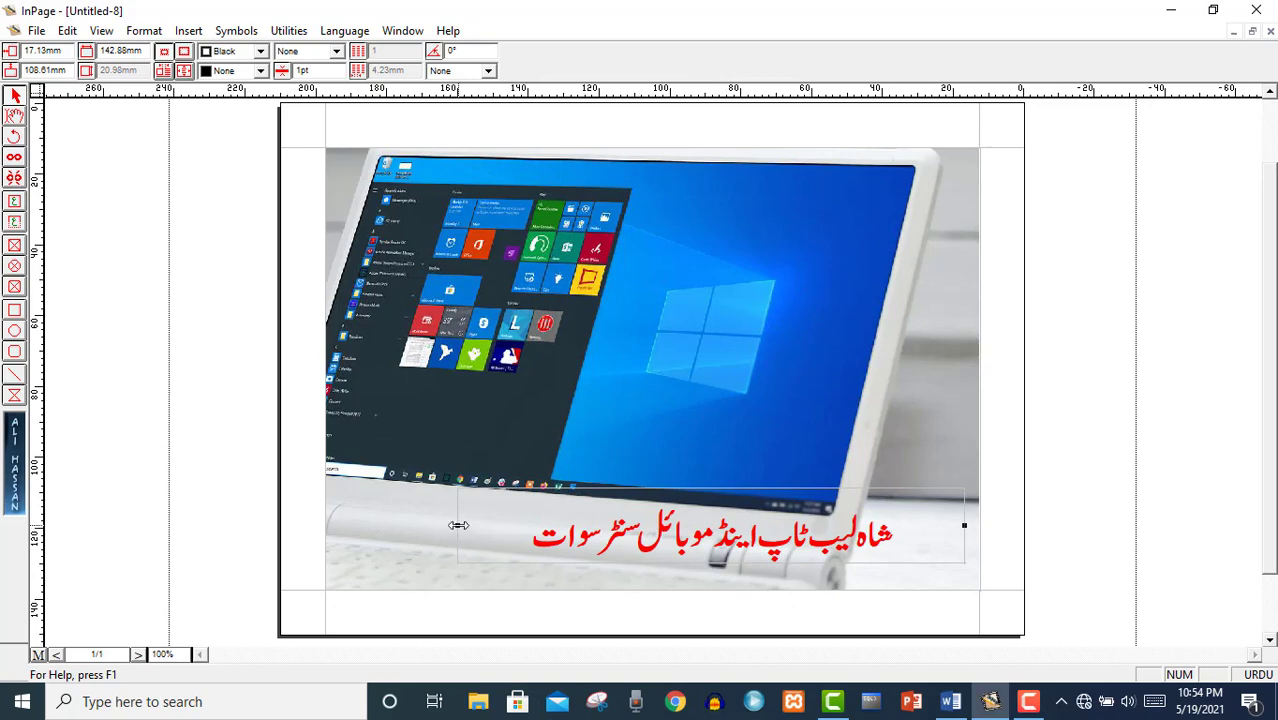
{"action": "left_click_drag", "start_coordinate": [457, 524], "coordinate": [355, 526]}
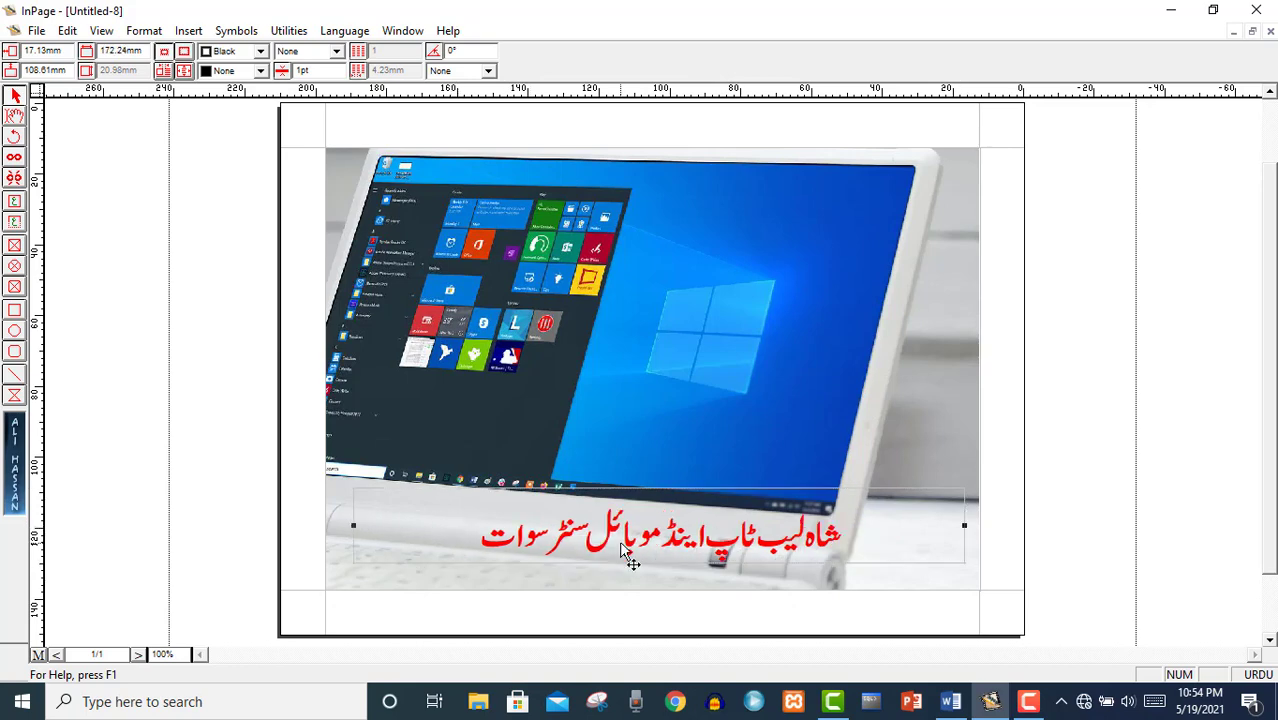
{"action": "left_click_drag", "start_coordinate": [628, 556], "coordinate": [637, 222]}
{"action": "left_click_drag", "start_coordinate": [645, 464], "coordinate": [614, 518]}
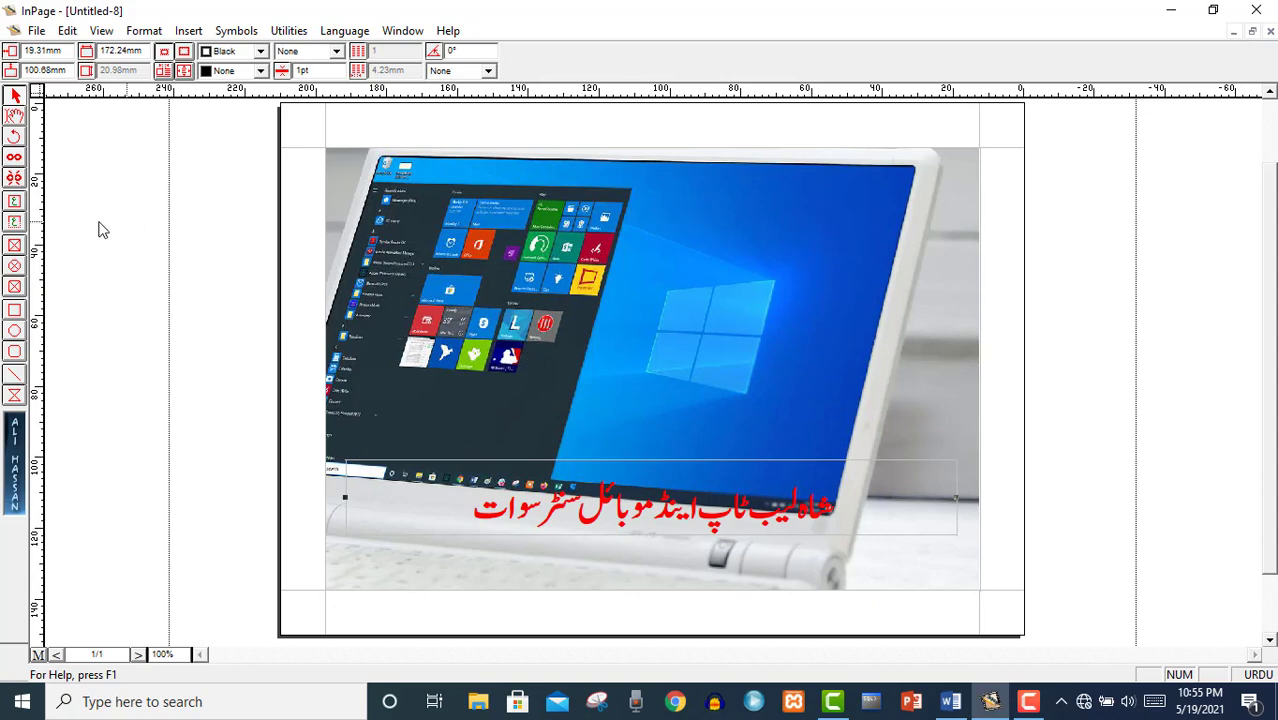
Draw a new text box and type the phone number with English as the typing language.
{"action": "left_click", "coordinate": [14, 222]}
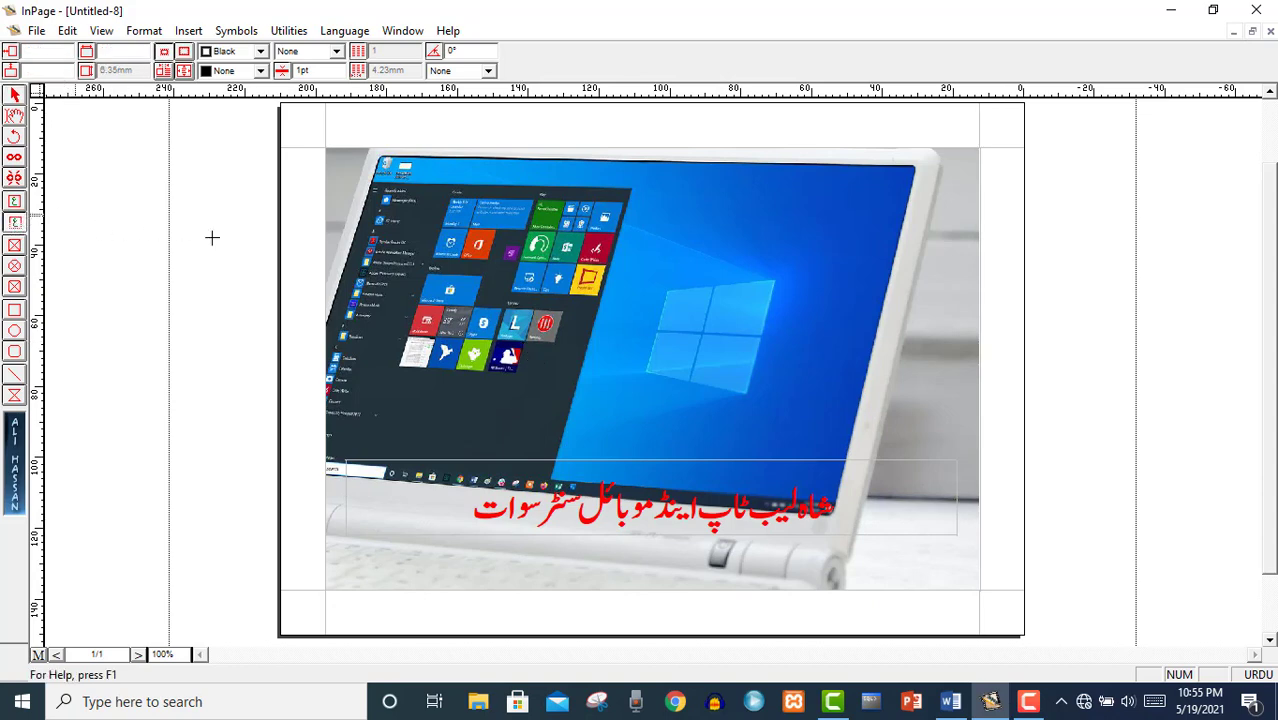
{"action": "left_click_drag", "start_coordinate": [597, 287], "coordinate": [841, 341]}
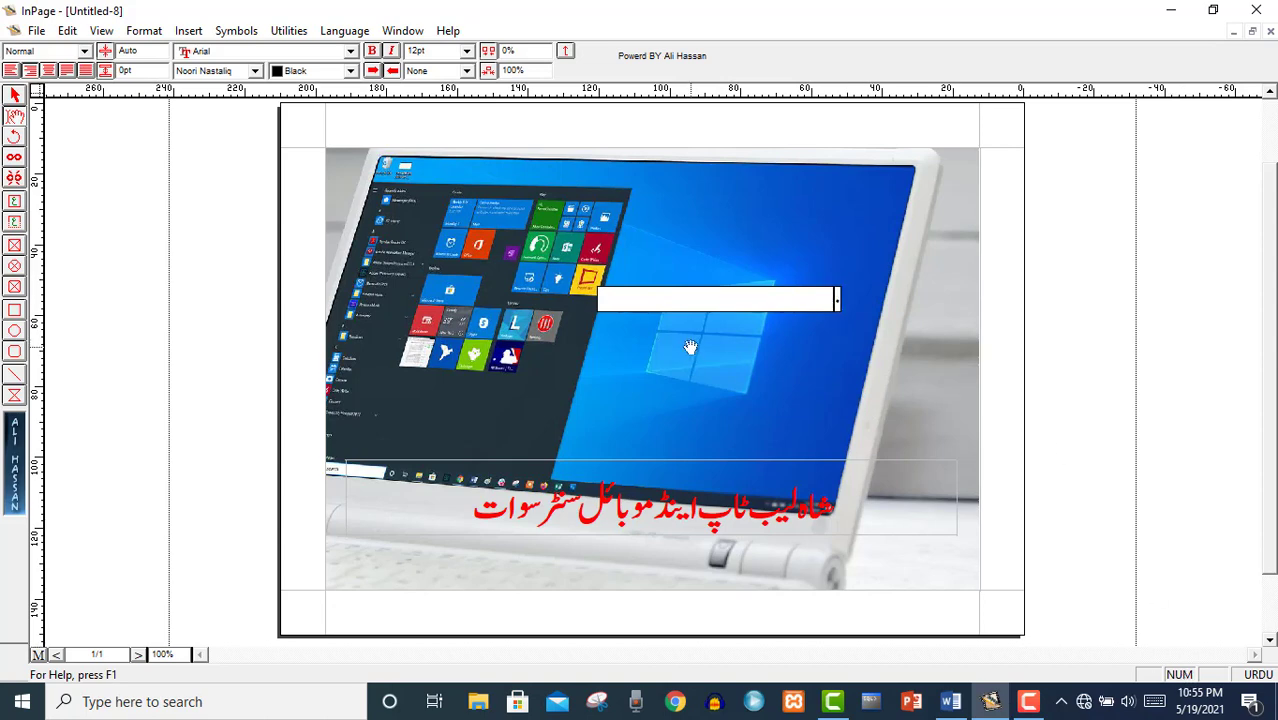
{"action": "left_click", "coordinate": [1260, 676]}
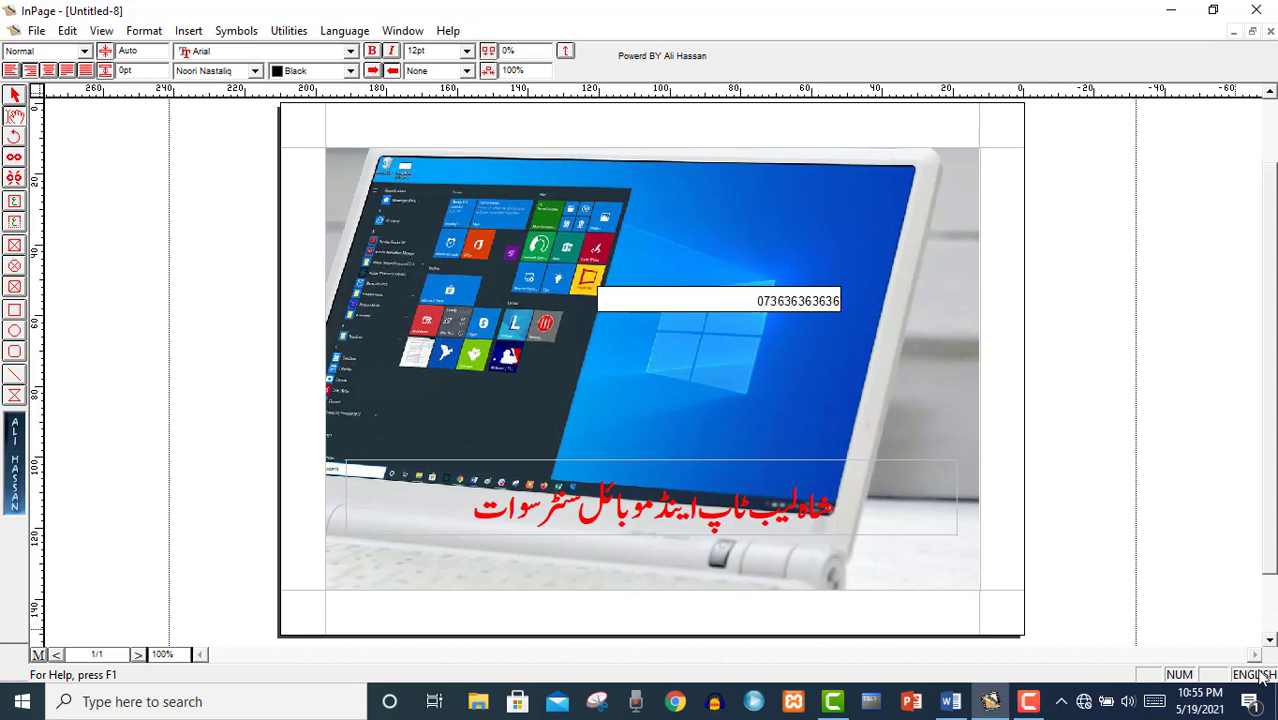
Move the phone number box to just below the red shop name.
{"action": "left_click", "coordinate": [750, 287]}
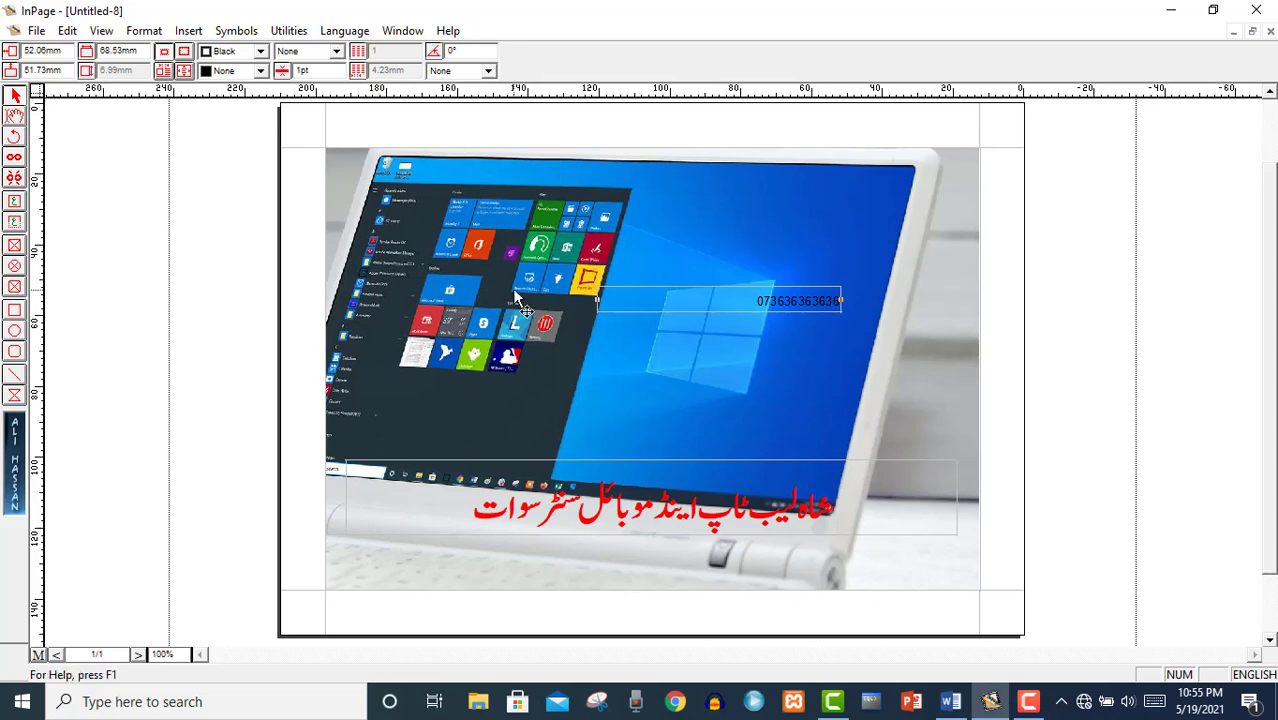
{"action": "left_click_drag", "start_coordinate": [786, 300], "coordinate": [768, 560]}
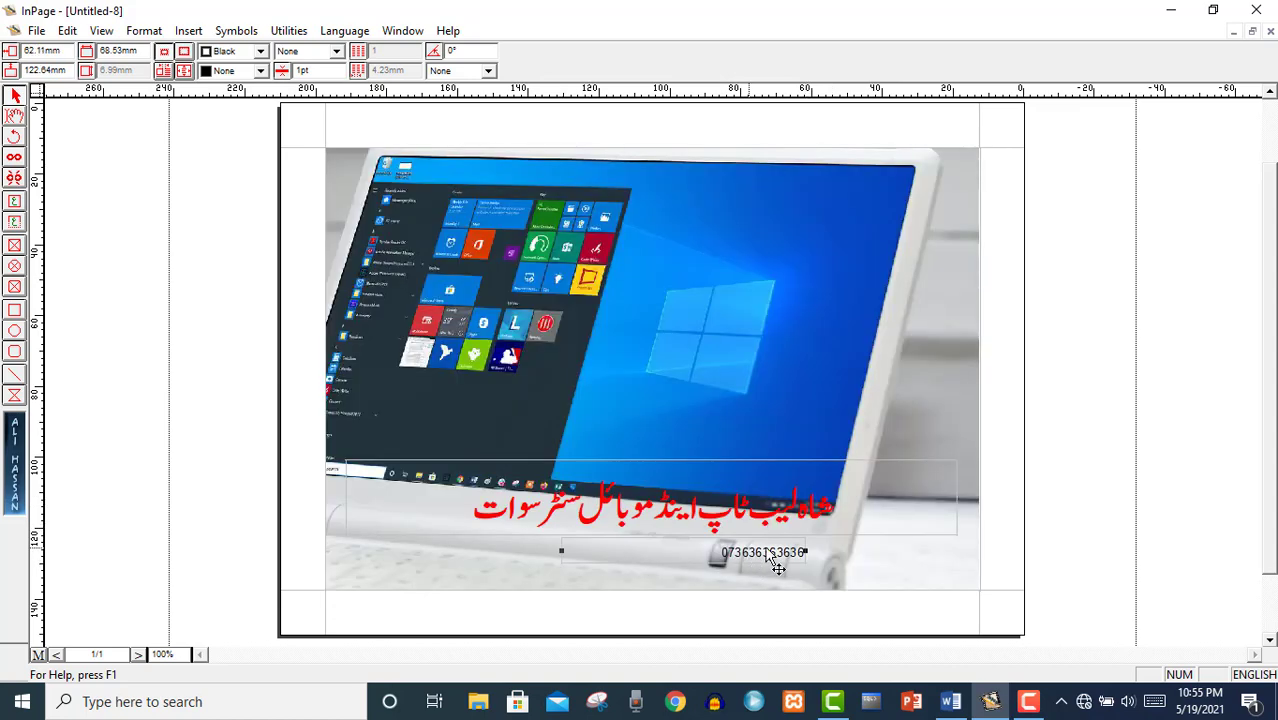
{"action": "left_click", "coordinate": [900, 563]}
{"action": "left_click", "coordinate": [1061, 556]}
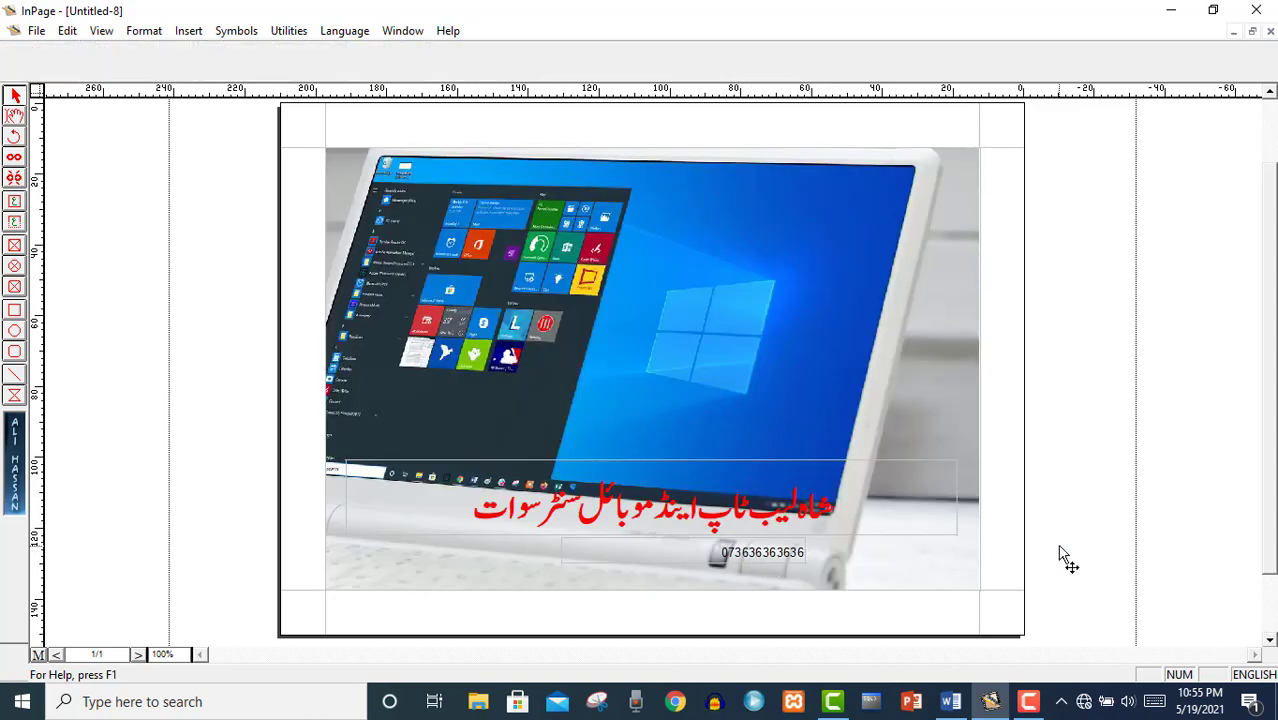
Export all pages as the picture shop.gif to the Desktop, then minimise InPage.
{"action": "left_click", "coordinate": [36, 30]}
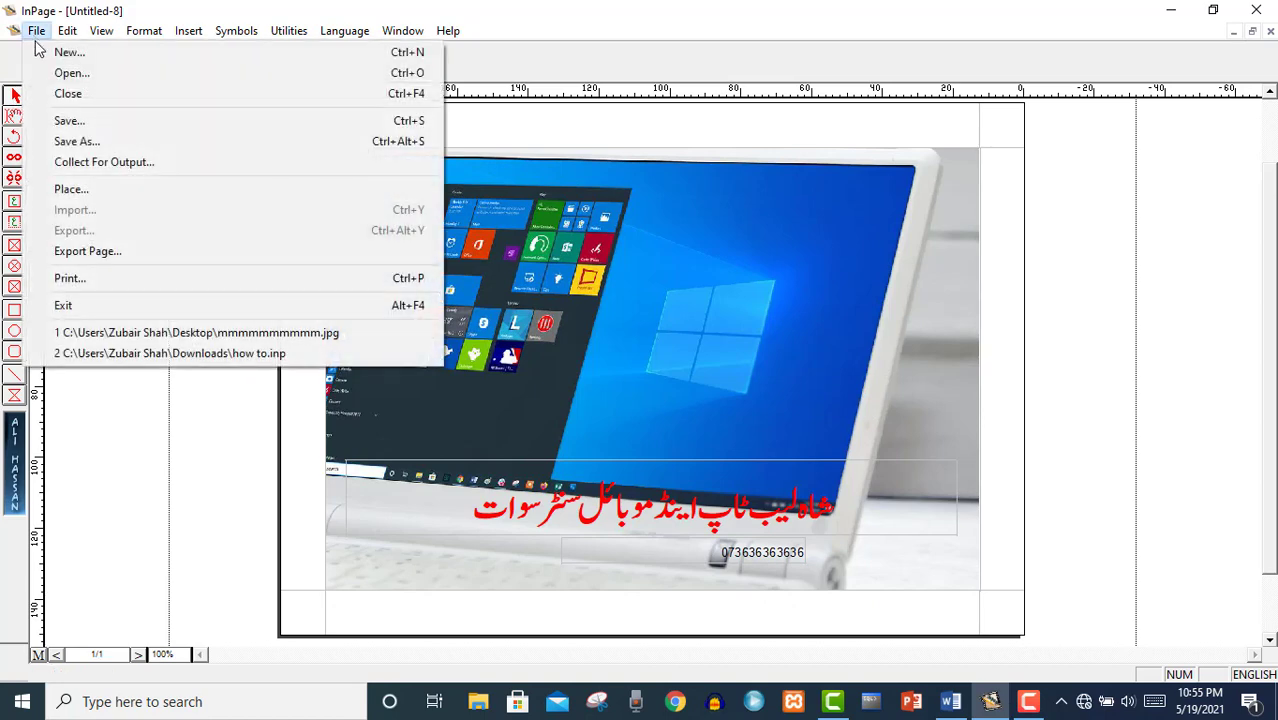
{"action": "left_click", "coordinate": [89, 253]}
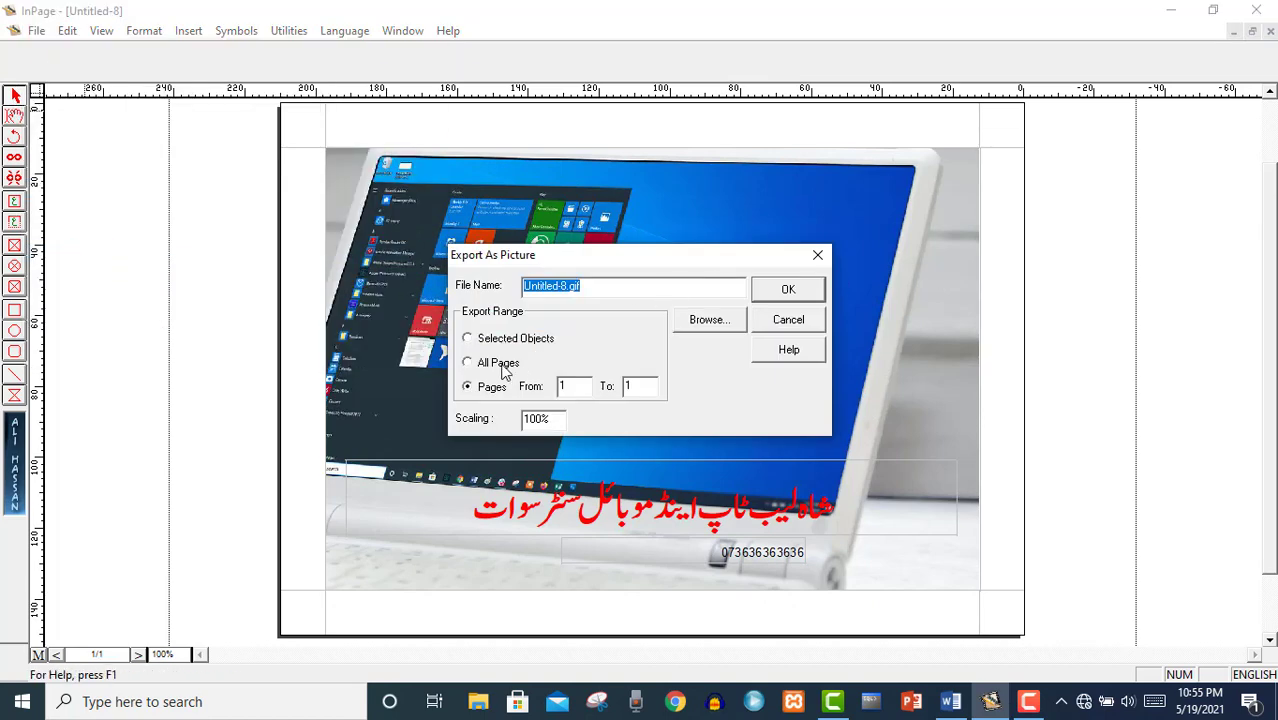
{"action": "left_click", "coordinate": [470, 364]}
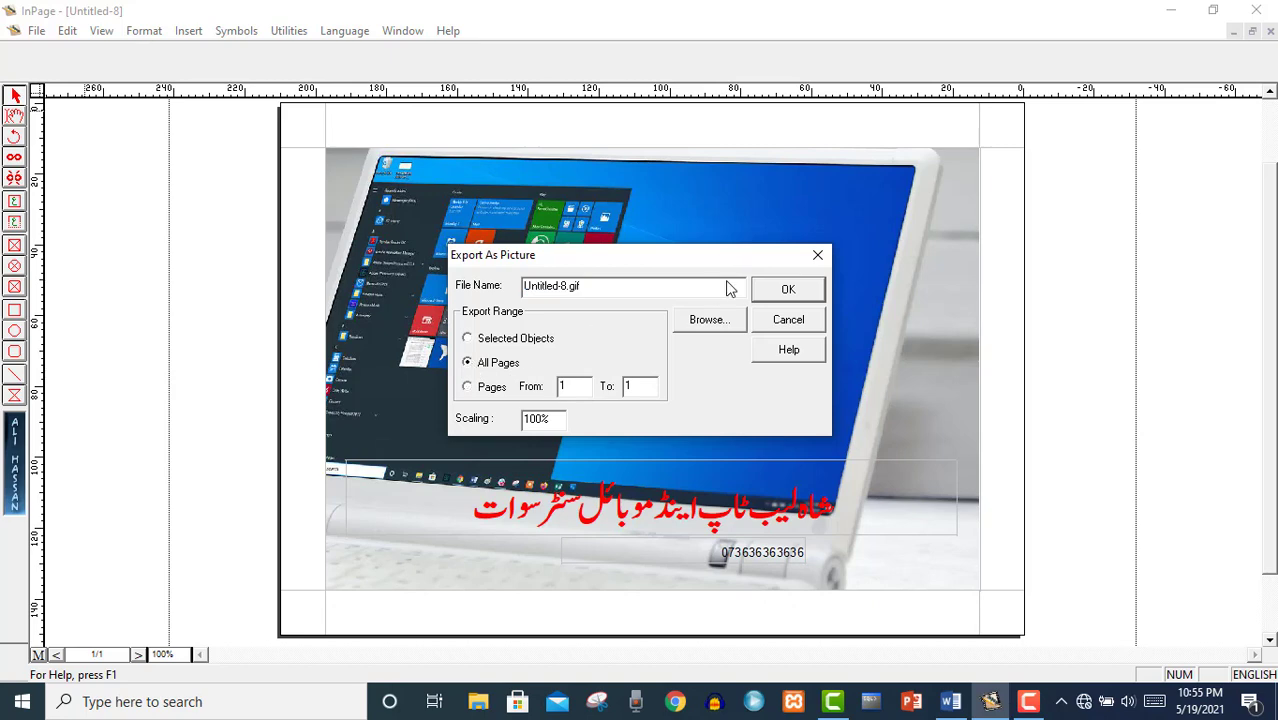
{"action": "left_click", "coordinate": [705, 320]}
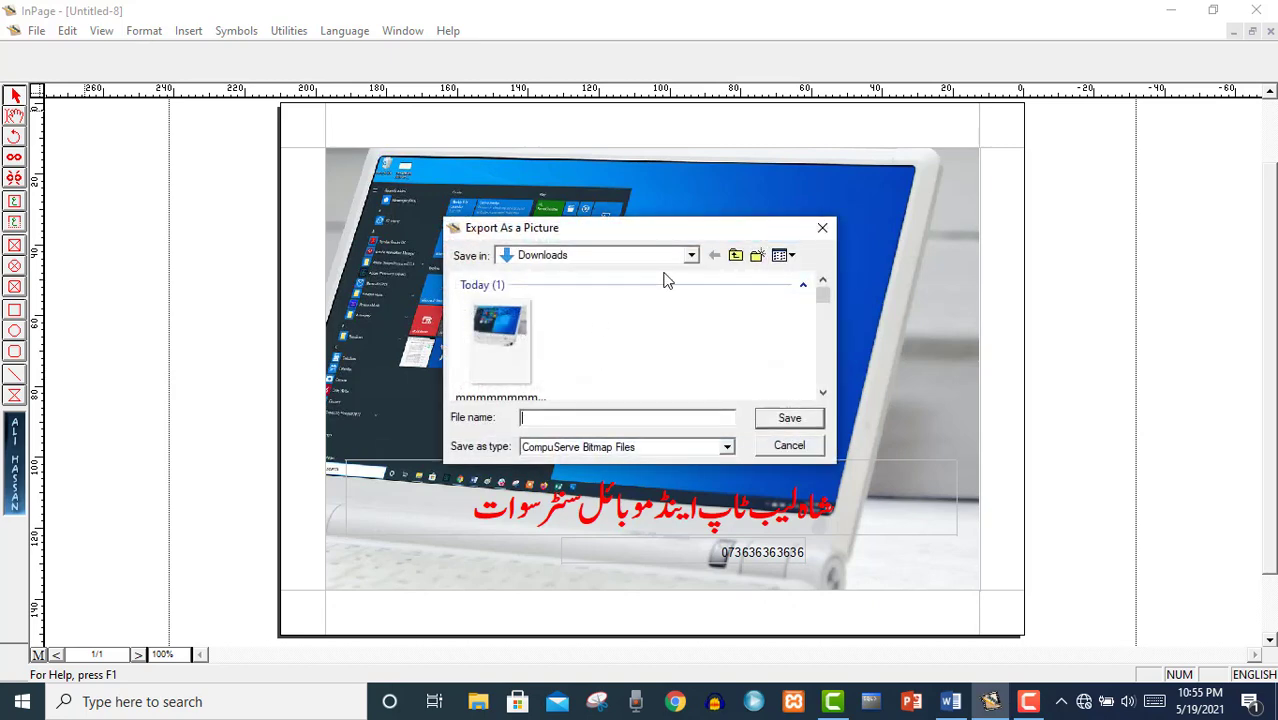
{"action": "left_click", "coordinate": [691, 255]}
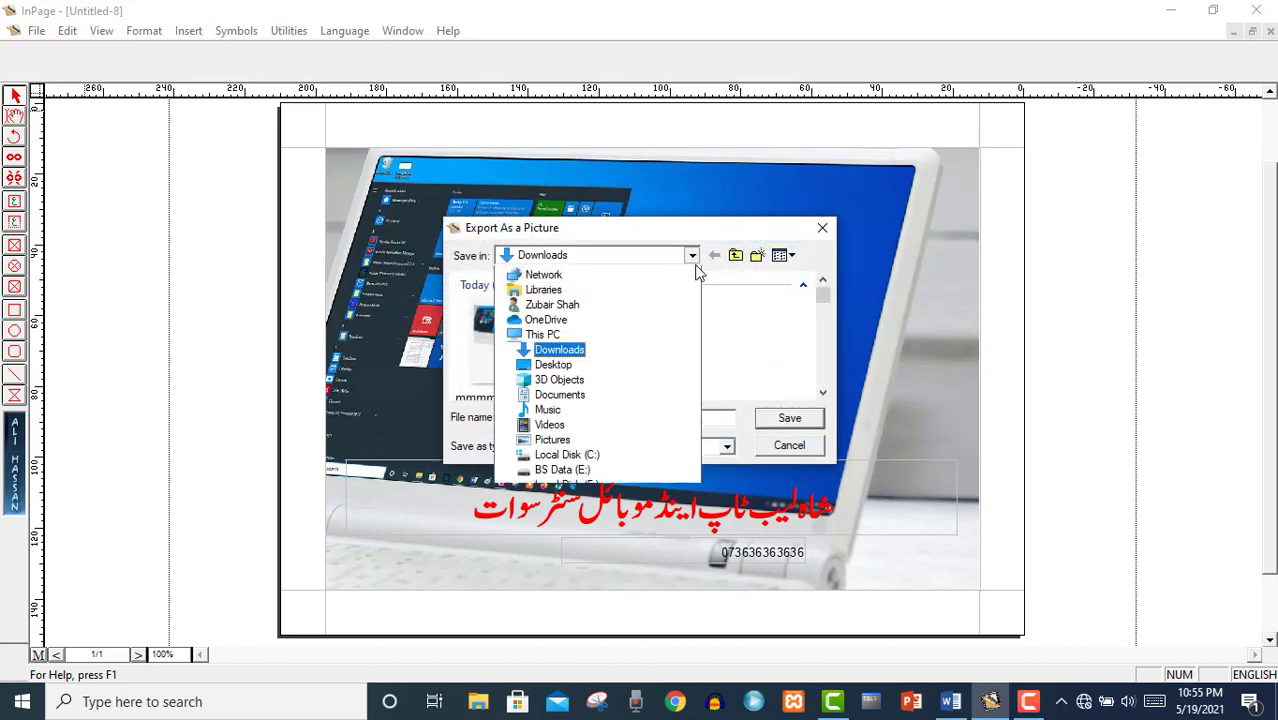
{"action": "left_click", "coordinate": [536, 274]}
{"action": "left_click", "coordinate": [630, 419]}
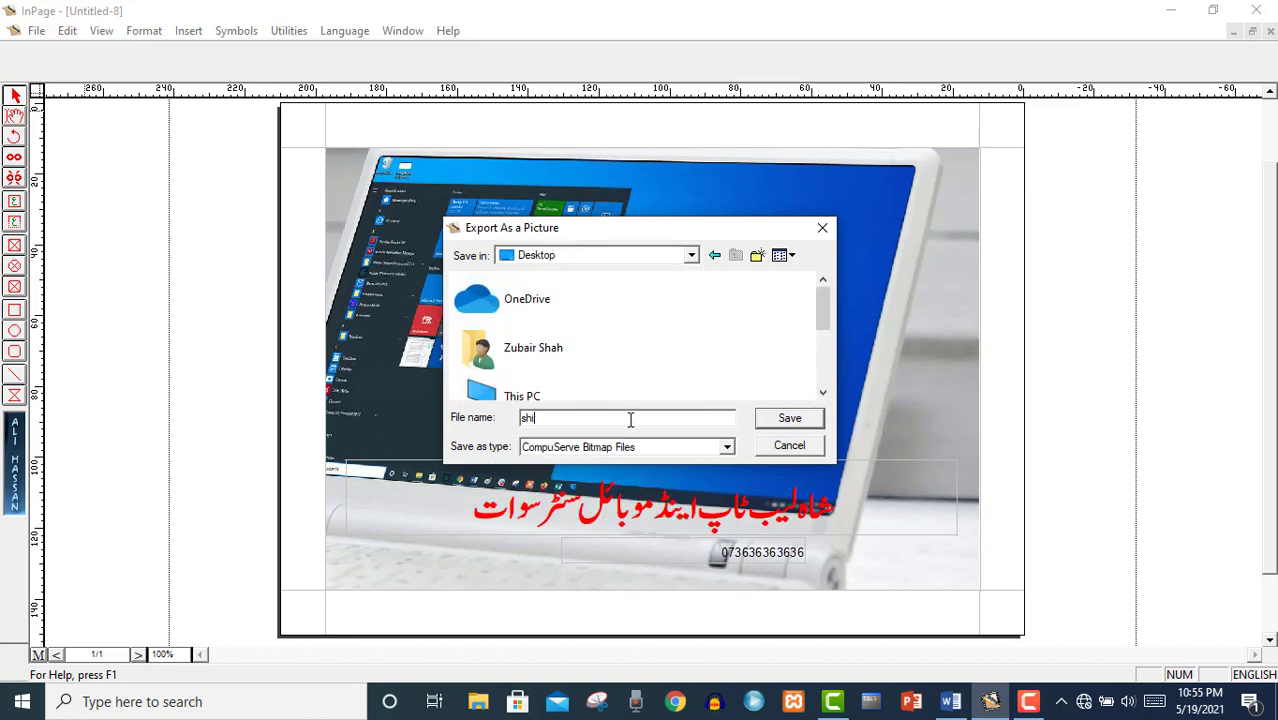
{"action": "type", "text": "shop"}
{"action": "left_click", "coordinate": [762, 423]}
{"action": "left_click", "coordinate": [778, 290]}
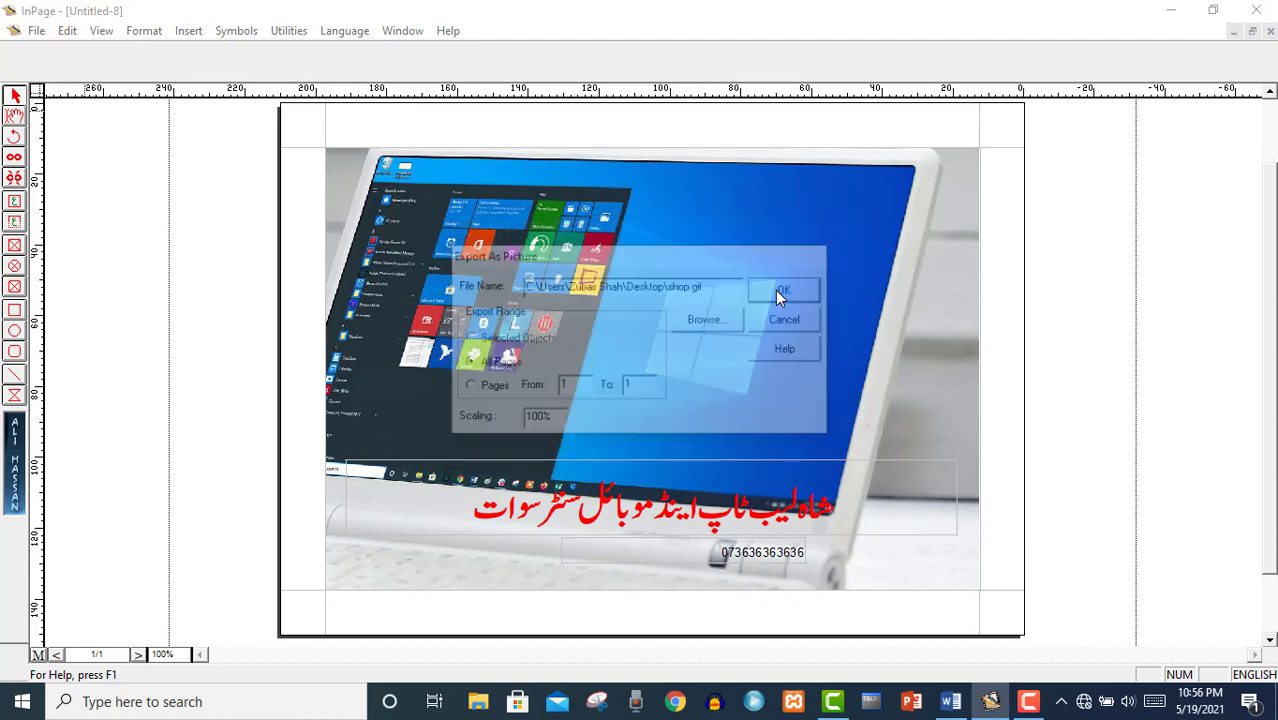
{"action": "left_click", "coordinate": [1171, 10]}
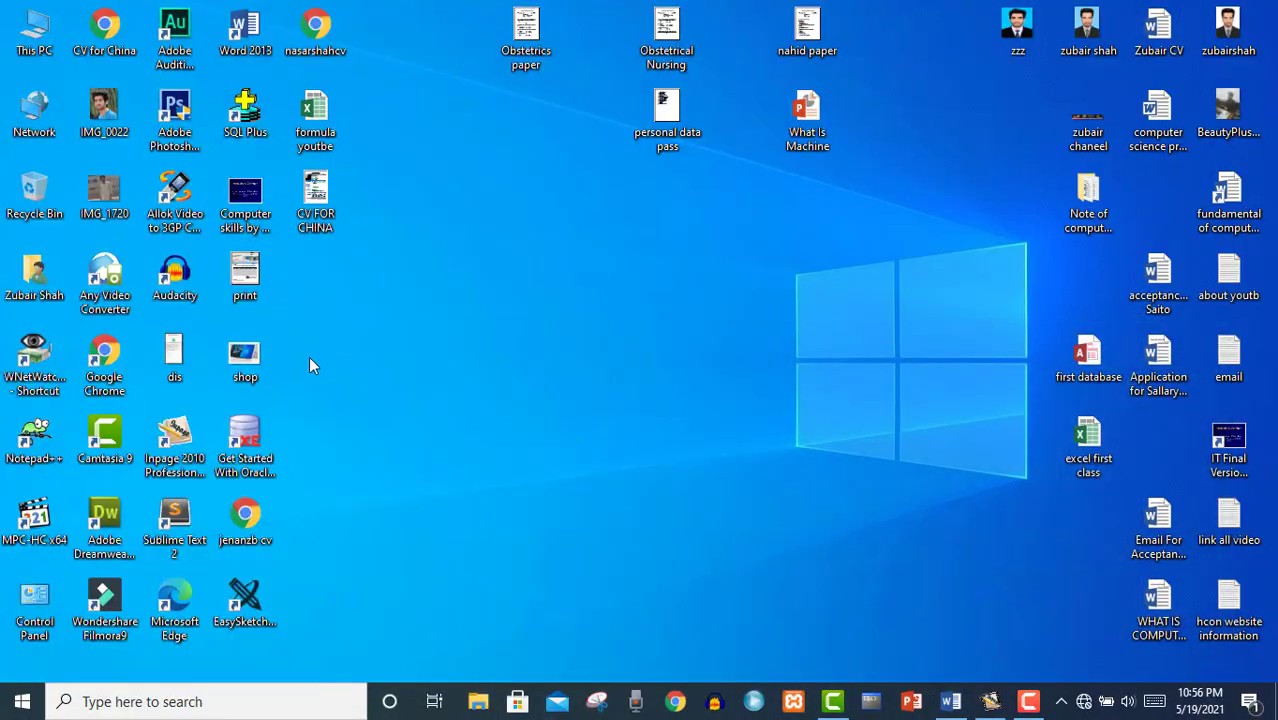
Open shop.gif from its desktop icon in the Photos viewer.
{"action": "double_click", "coordinate": [250, 362]}
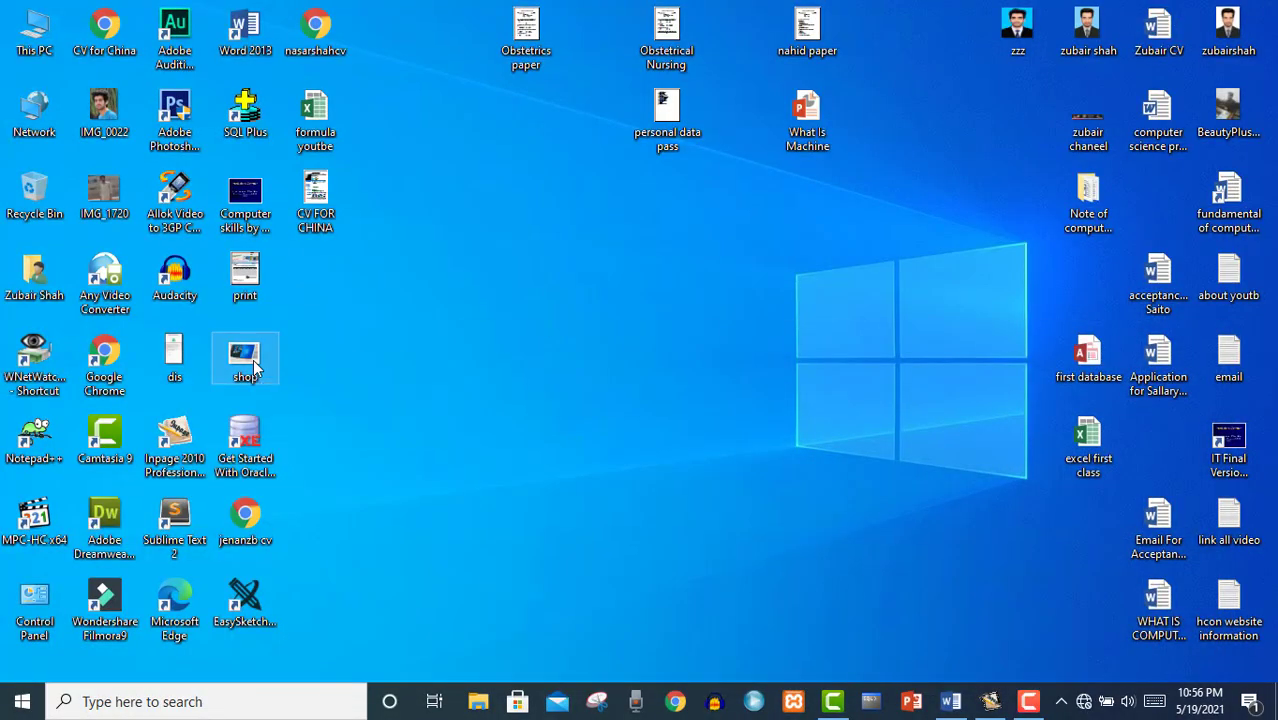
{"action": "right_click", "coordinate": [252, 352]}
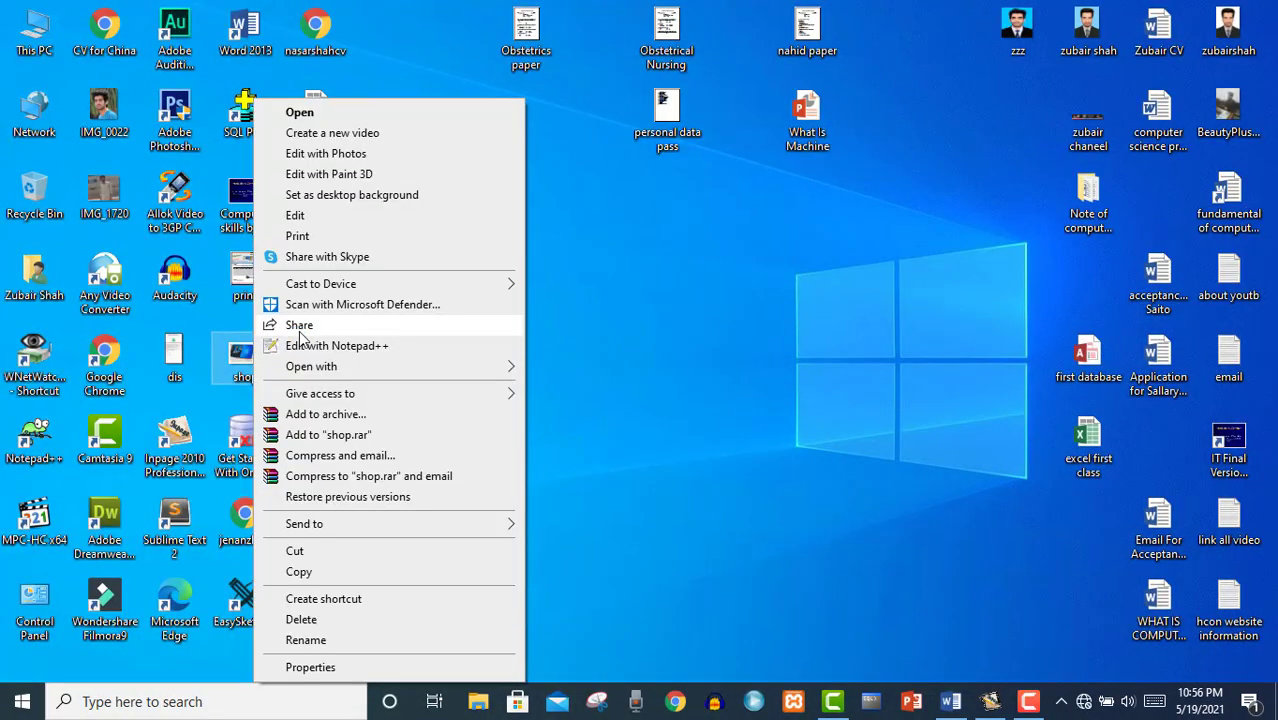
{"action": "left_click", "coordinate": [316, 113]}
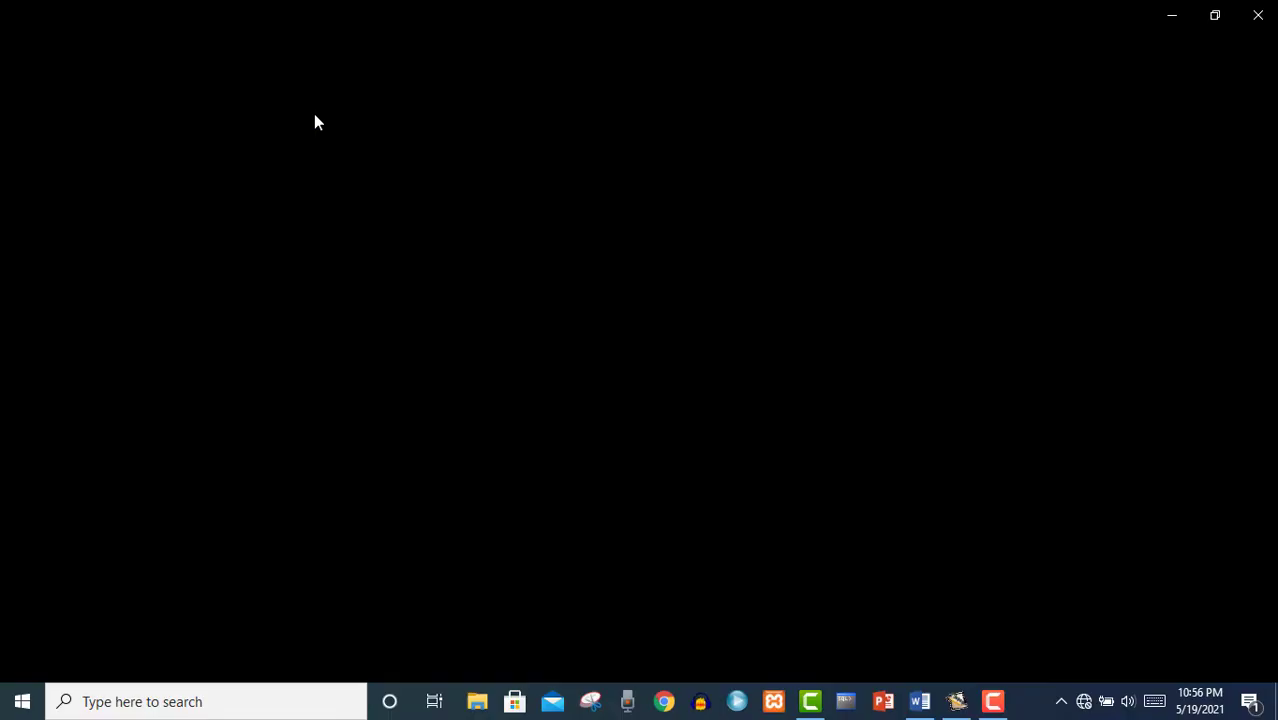